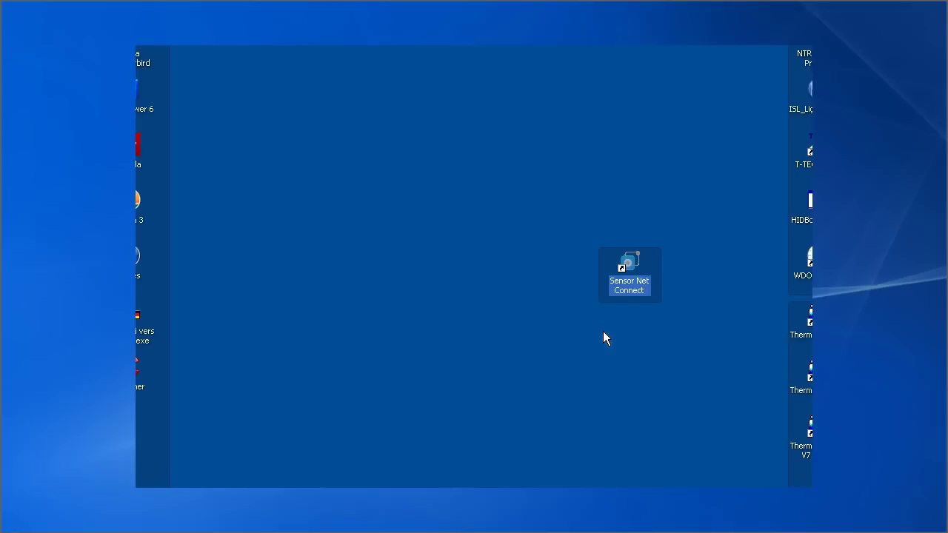
Launch Sensor Net Connect and start a new-device search that finds three units on the network
double_click(629, 267)
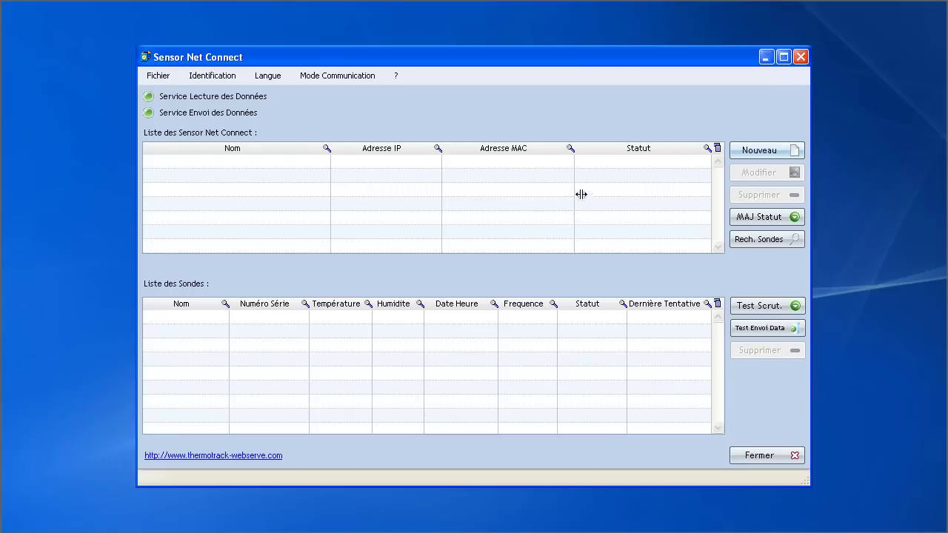
click(751, 155)
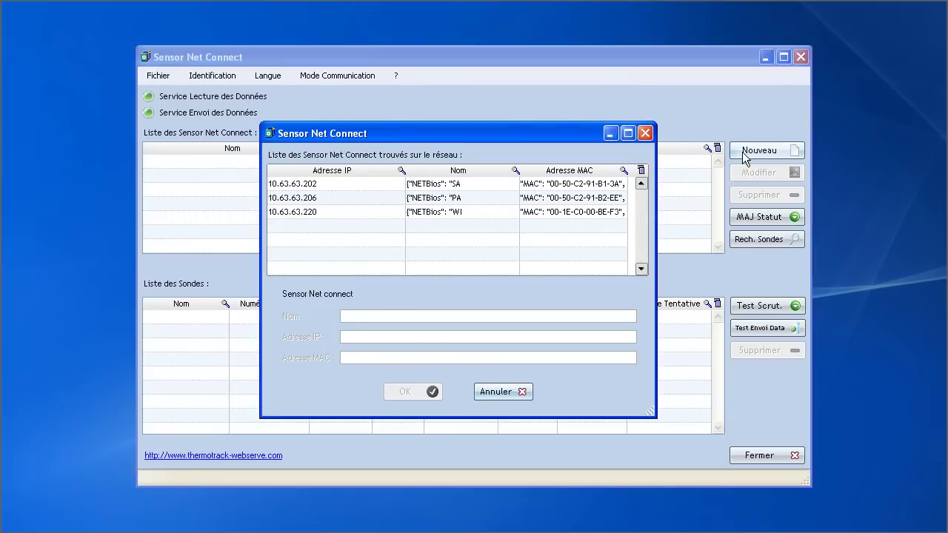
Add the unit at 10.63.63.220 as server and launch its probe search
click(273, 212)
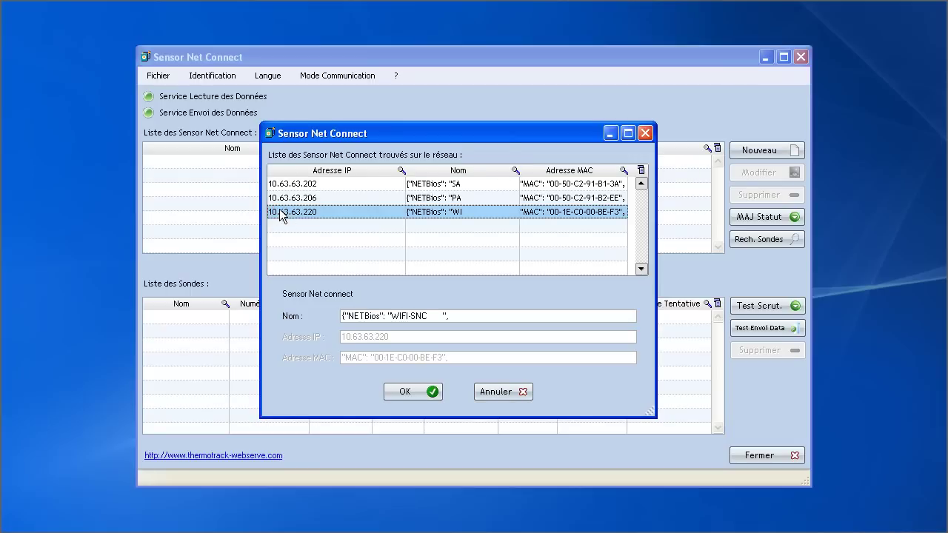
click(413, 392)
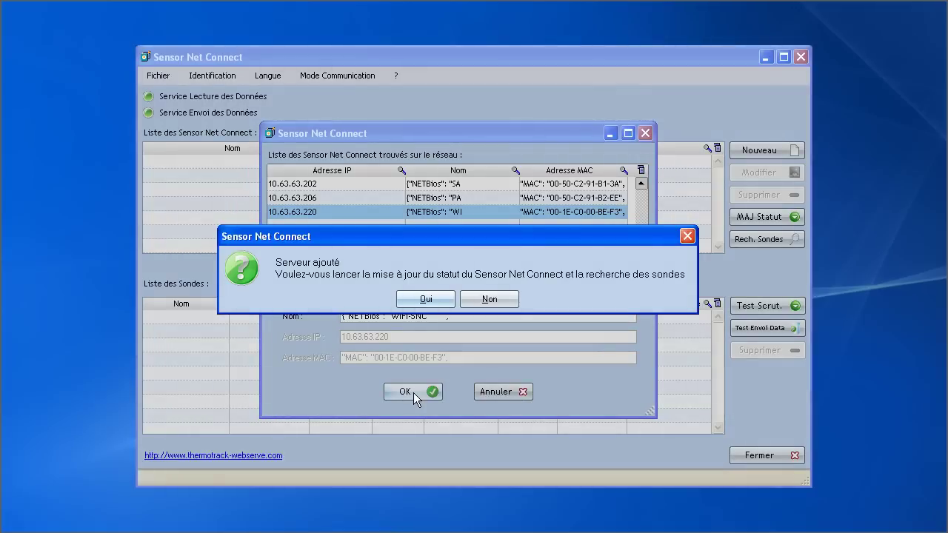
click(435, 303)
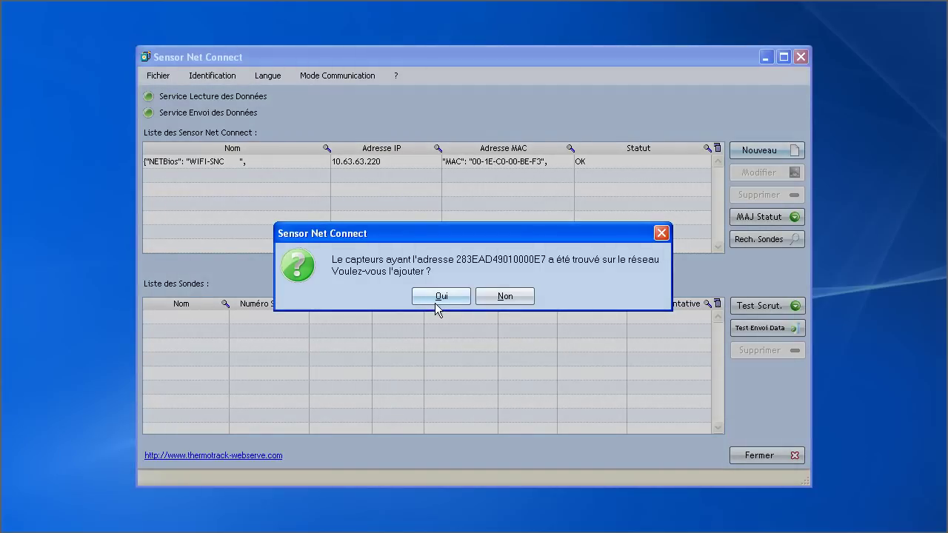
click(435, 303)
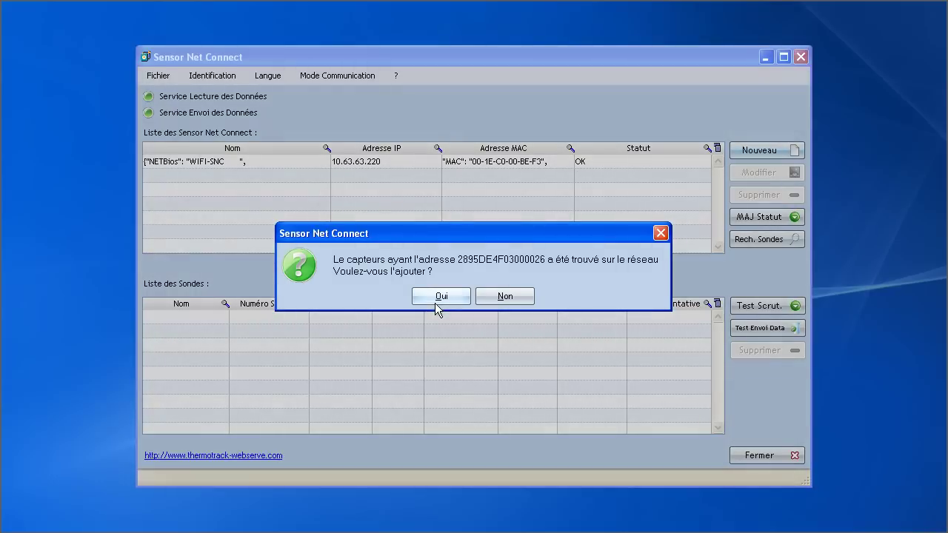
click(435, 303)
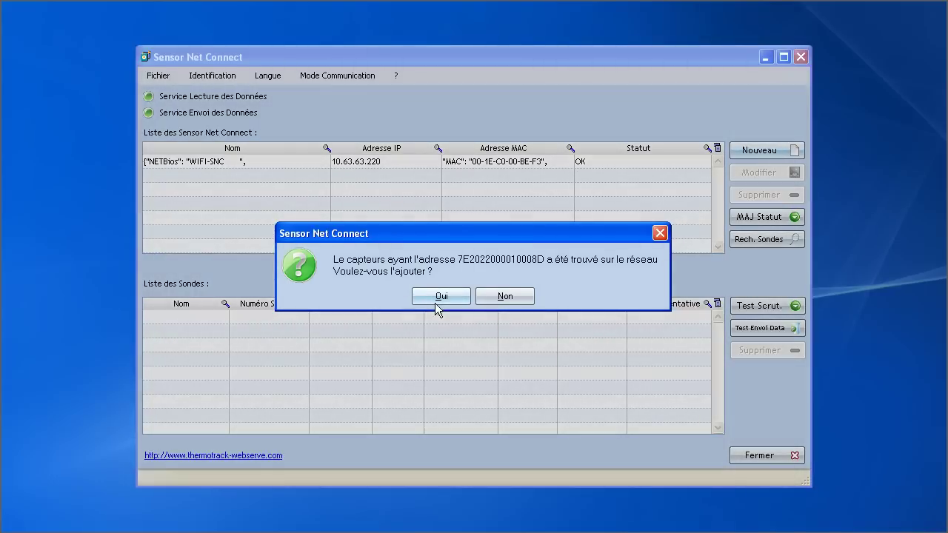
click(435, 303)
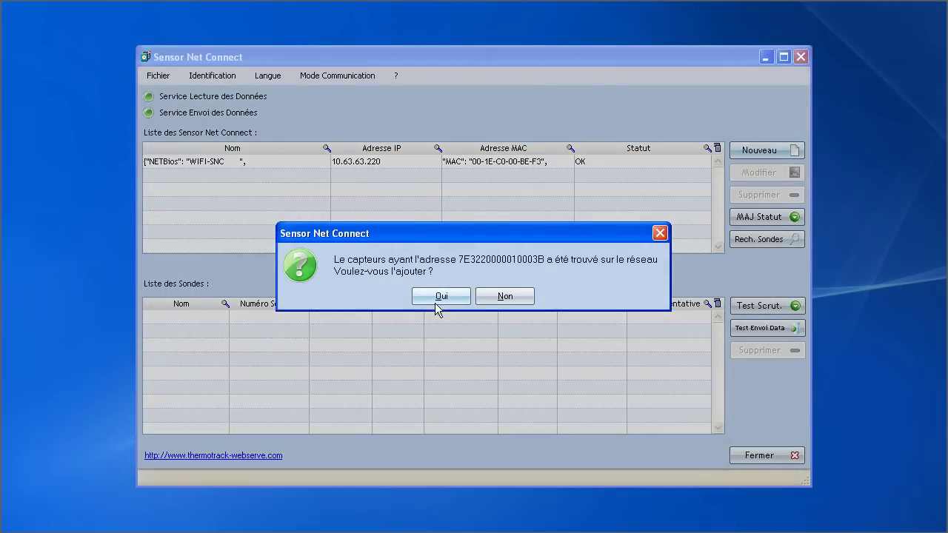
click(435, 297)
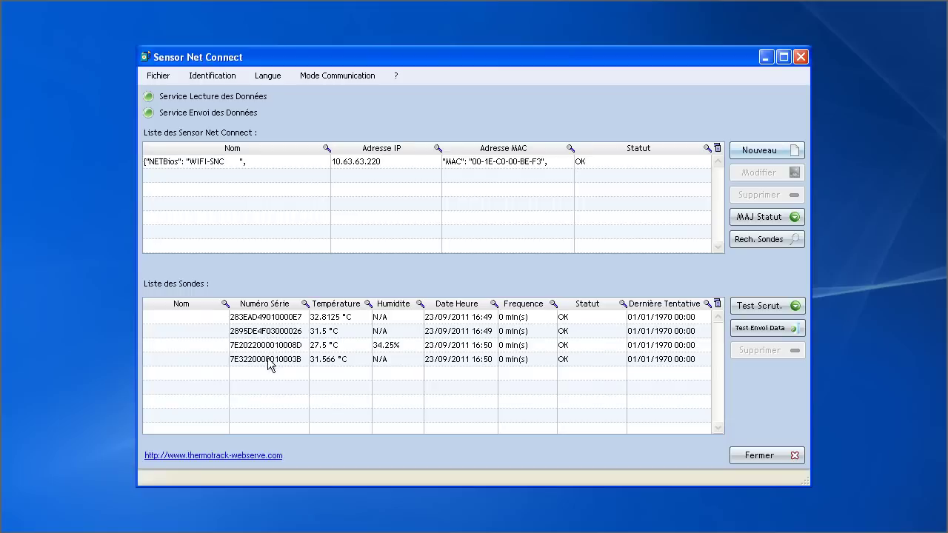
Copy the first probe's serial 283EAD49010000E7 and switch to the browser's address bar
click(264, 318)
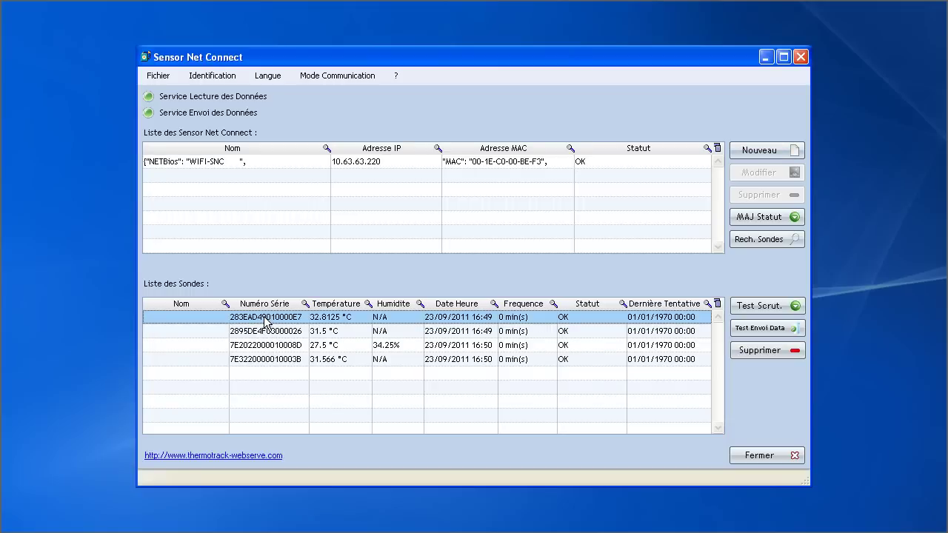
right_click(265, 320)
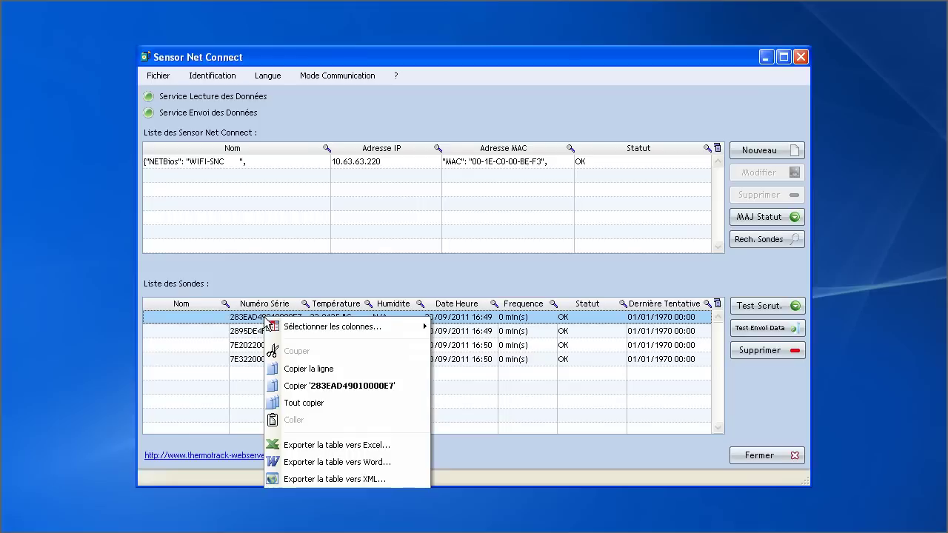
click(332, 385)
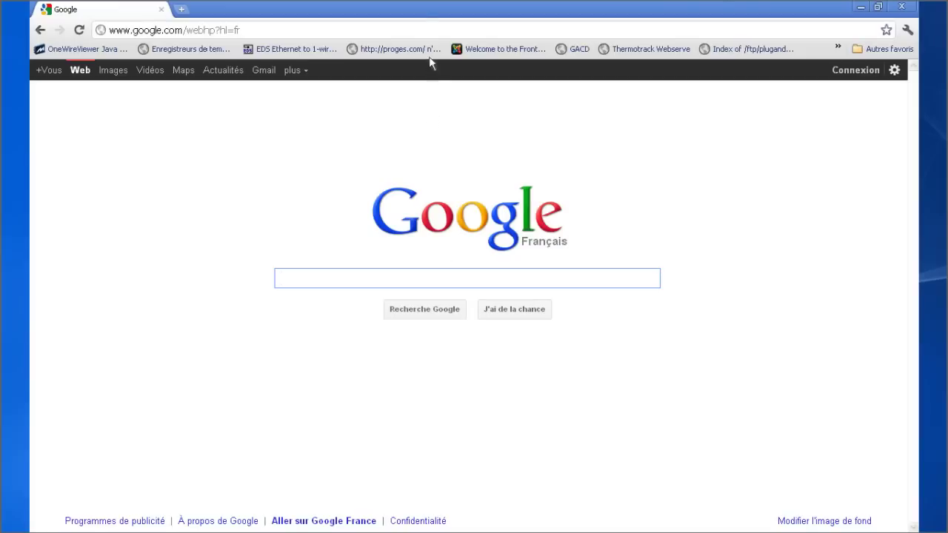
click(426, 27)
Go to thermotrack-webserve.com and log in with the demo account's login and password
text(thermotrack-webserve.com)
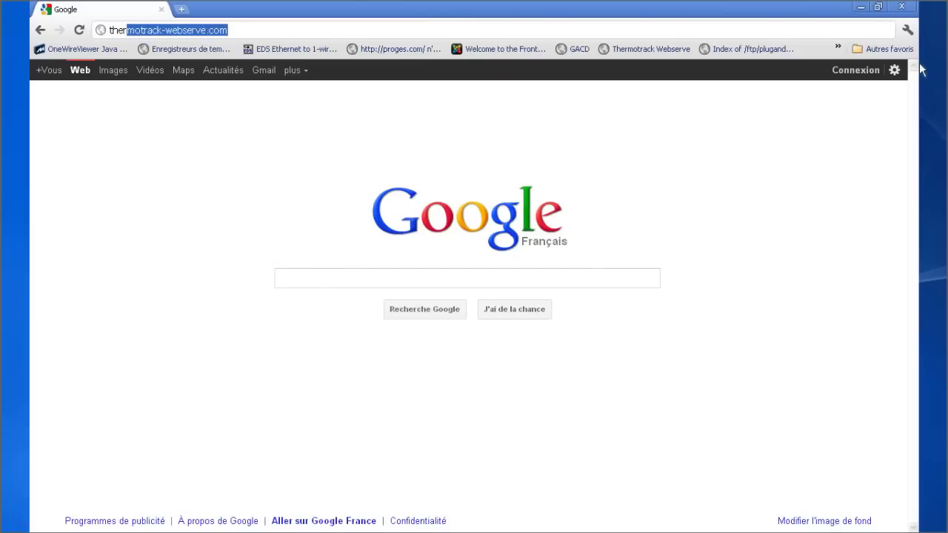
key(Return)
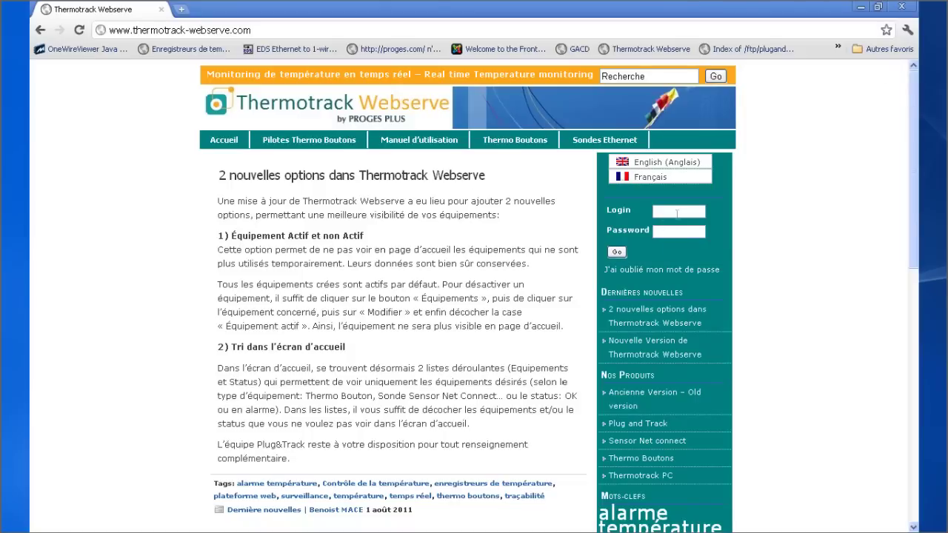
click(677, 213)
text(demo)
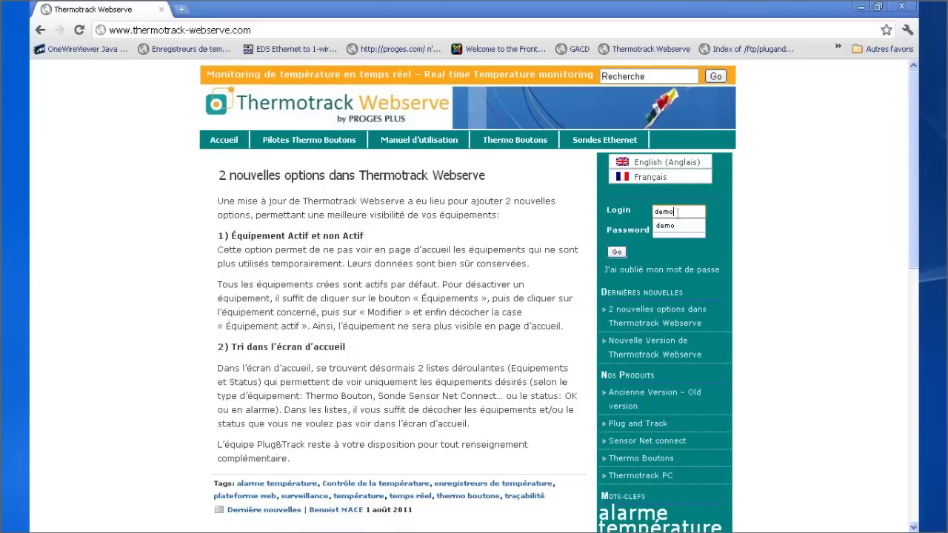
key(Tab)
text(demo)
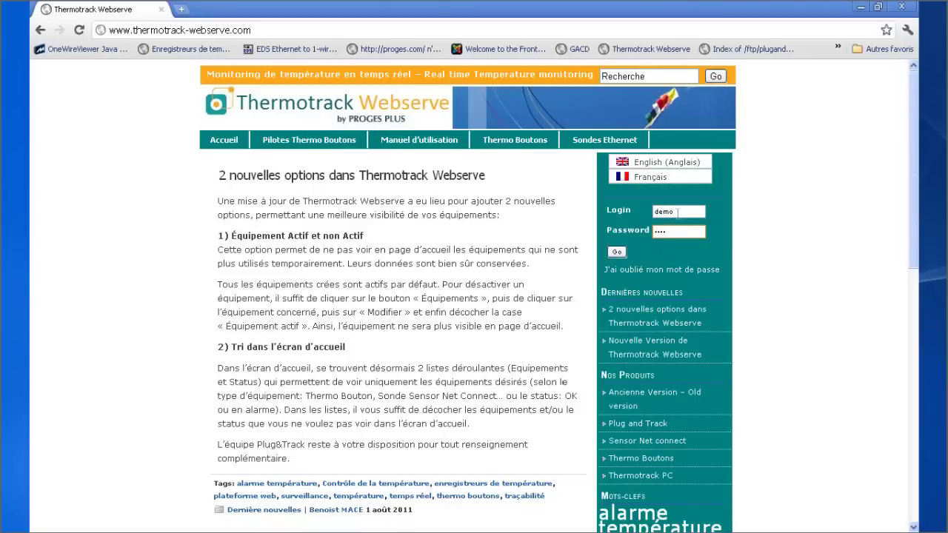
click(617, 253)
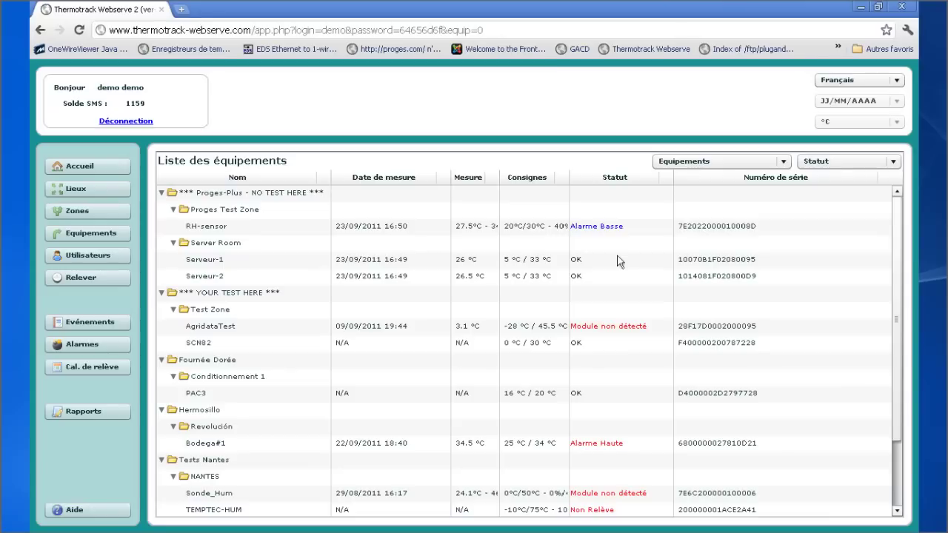
Create new equipment Frigo-1 in Proges Test Zone with probe type Sonde SNC
click(112, 234)
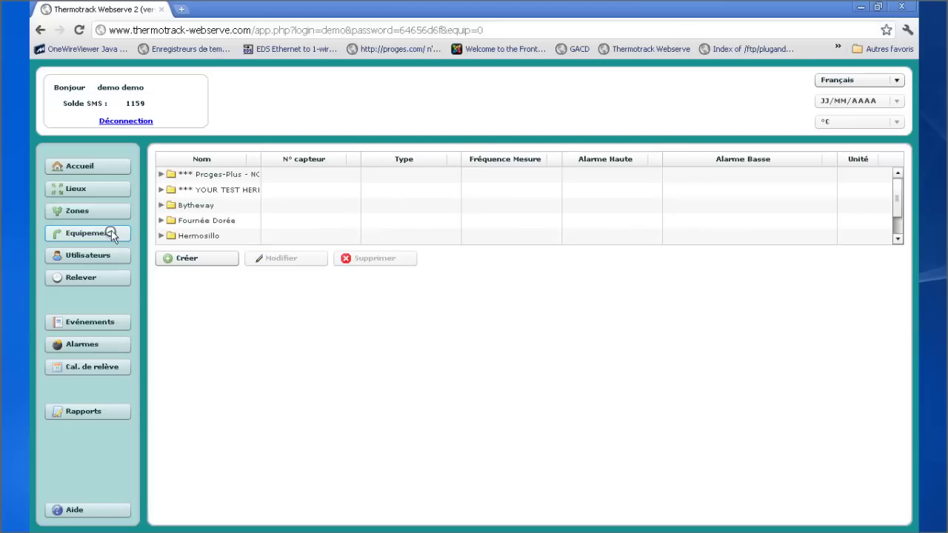
click(195, 264)
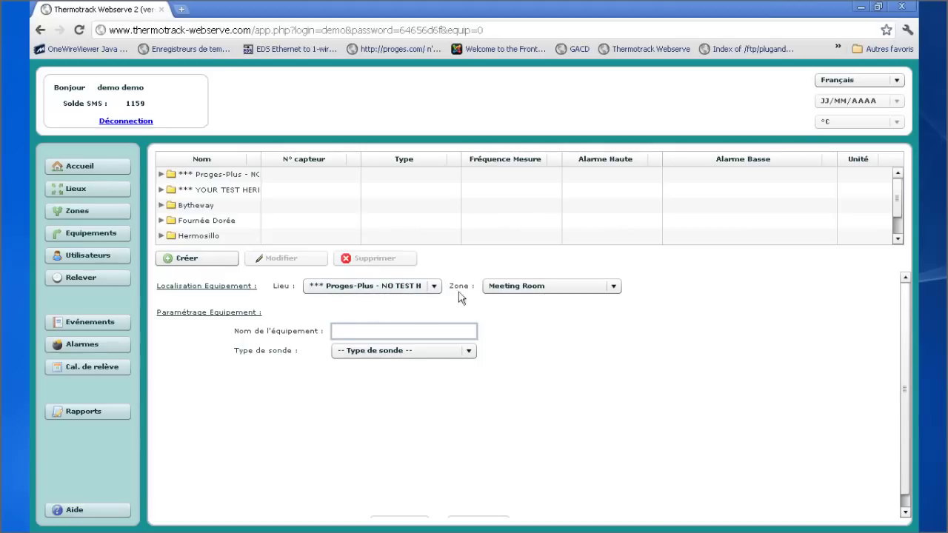
click(520, 291)
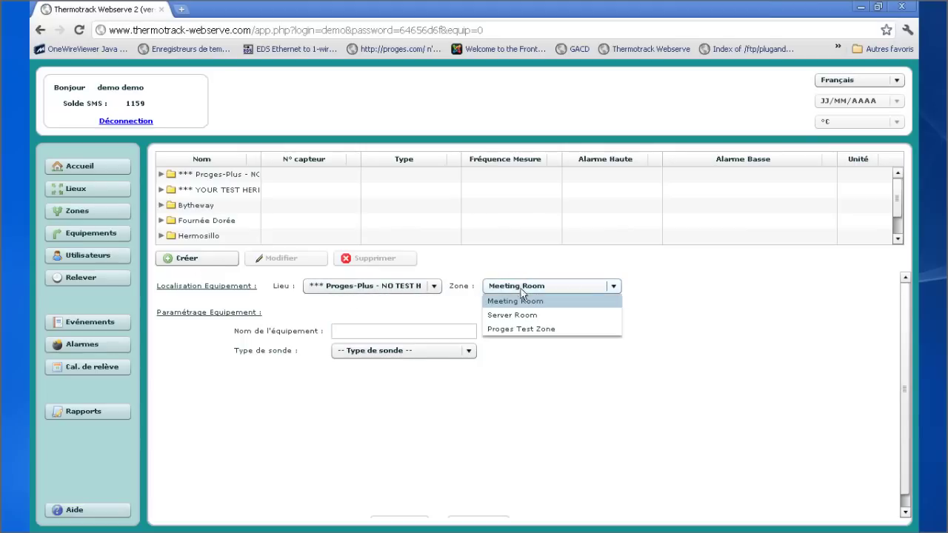
click(554, 331)
click(461, 330)
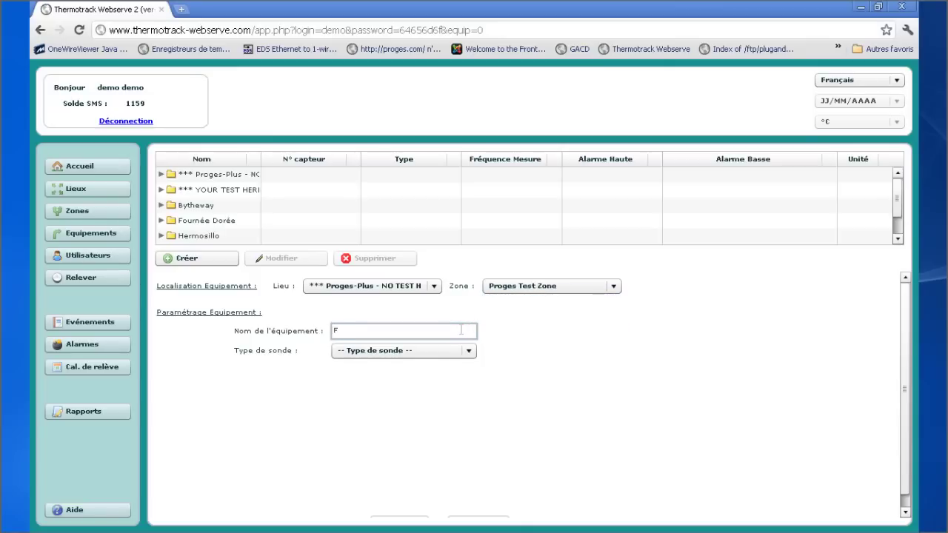
text(Frigo-1)
click(445, 354)
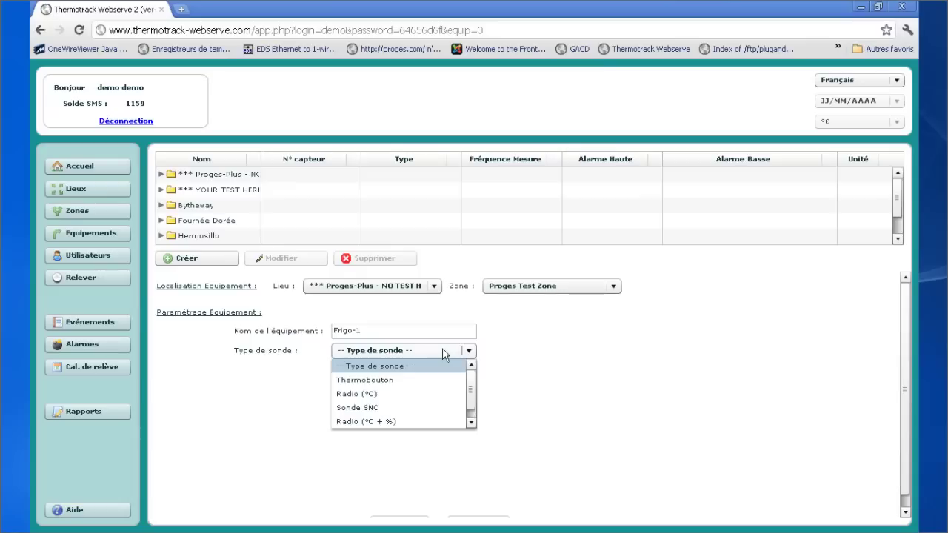
click(404, 408)
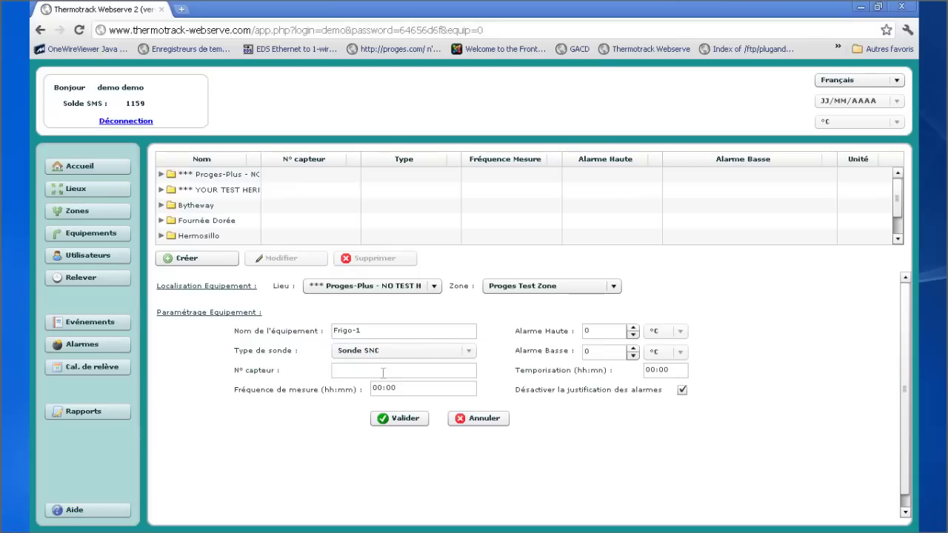
click(379, 372)
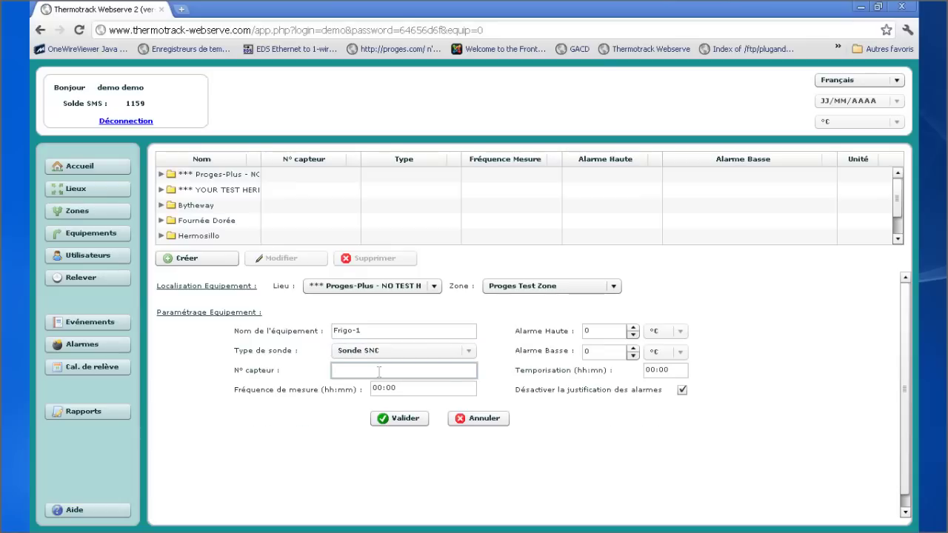
Paste 283EAD49010000E7 as the sensor number and change the frequency's last digit to 1
right_click(379, 372)
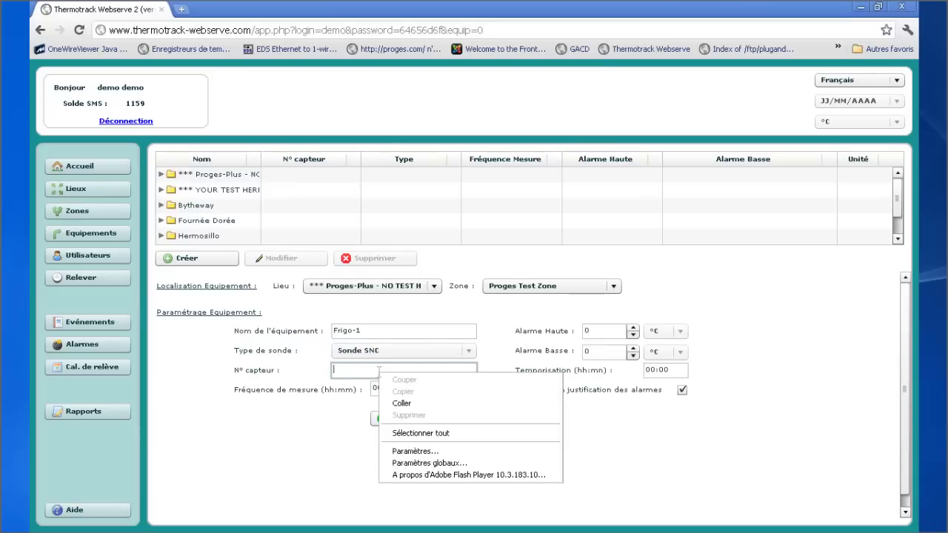
click(438, 404)
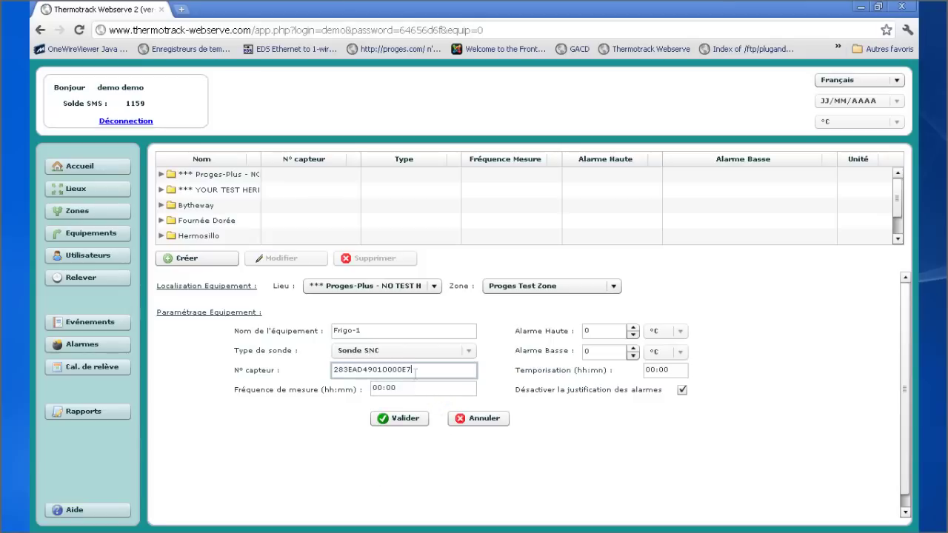
click(414, 387)
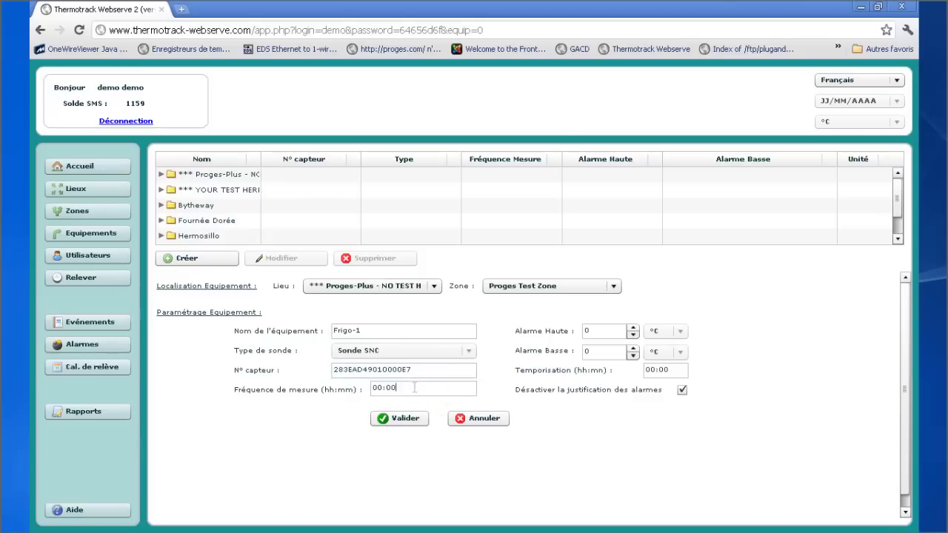
key(BackSpace)
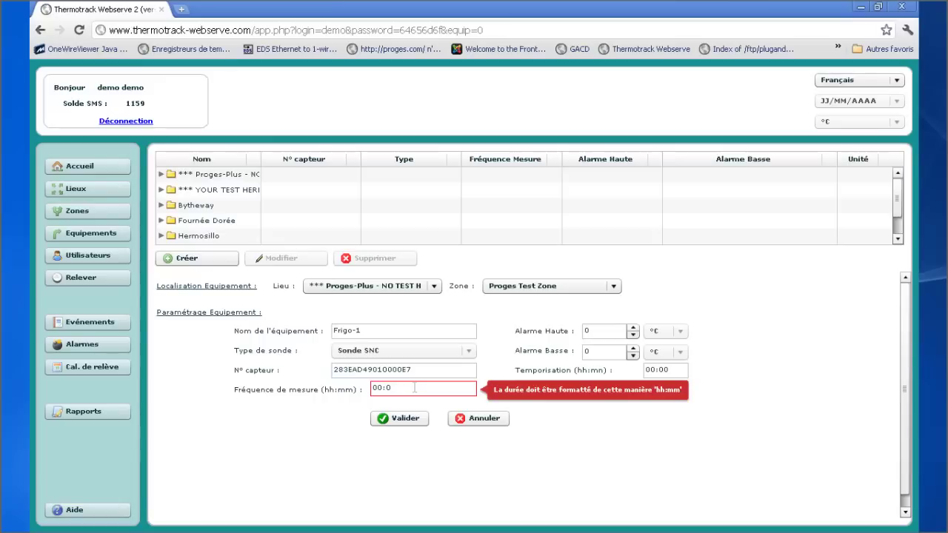
text(1)
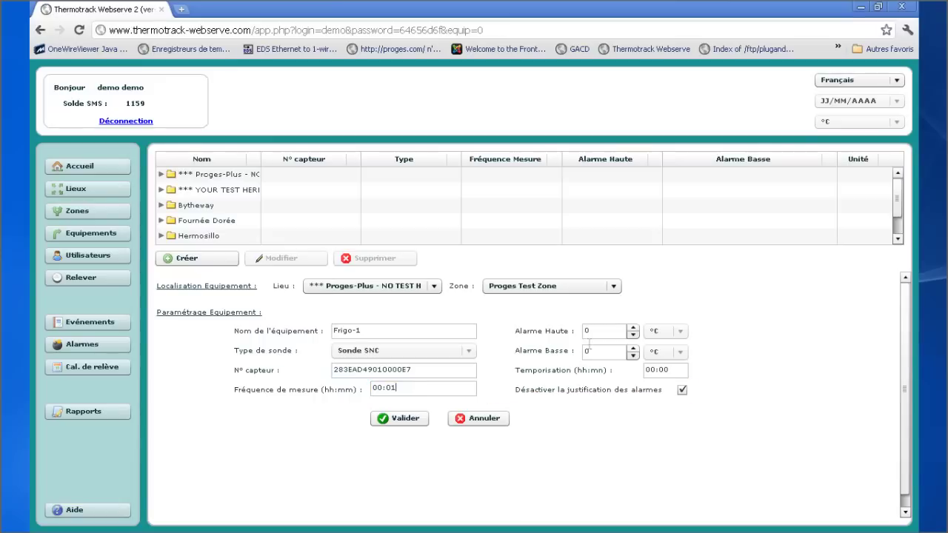
Keep the 8 °C high and 2 °C low alarms, set delay 00:30, and save Frigo-1
click(598, 331)
key(Tab)
key(Tab)
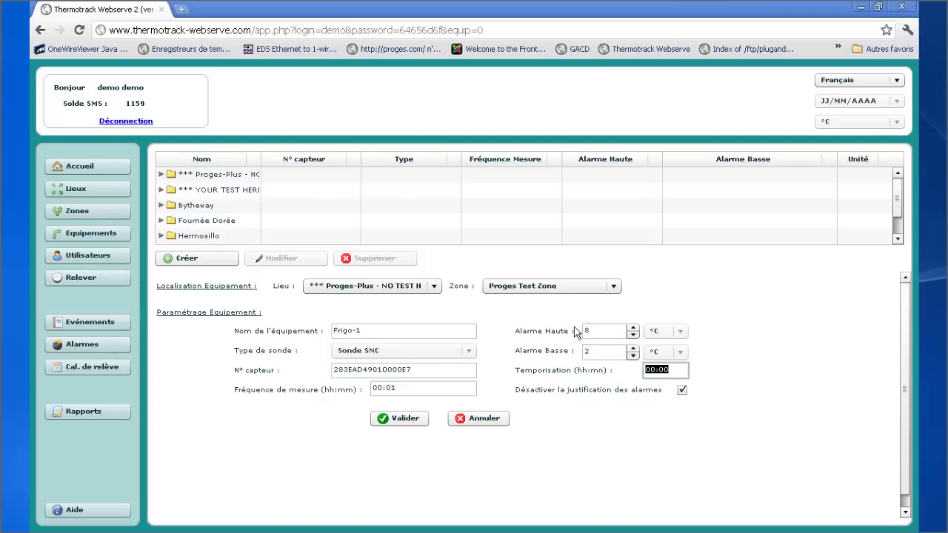
key(Right)
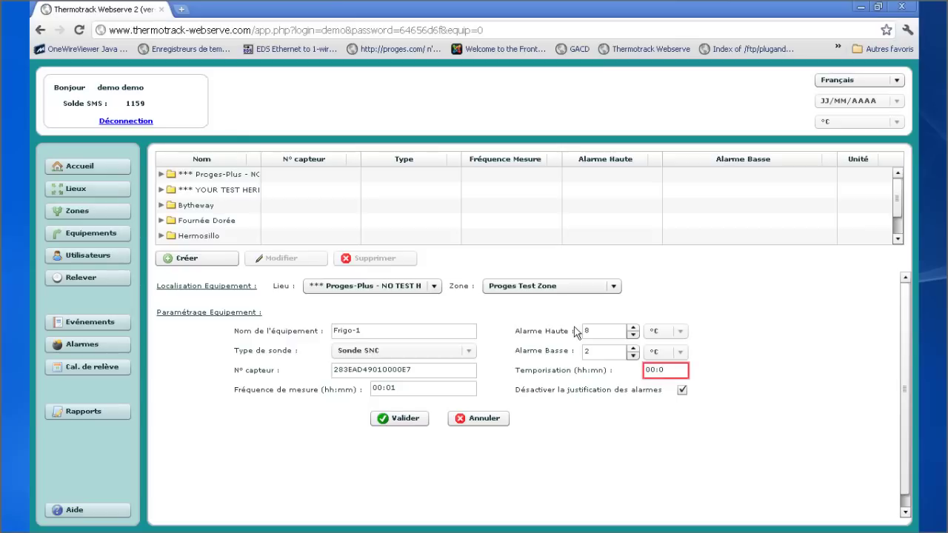
key(BackSpace)
key(BackSpace)
text(30)
click(405, 424)
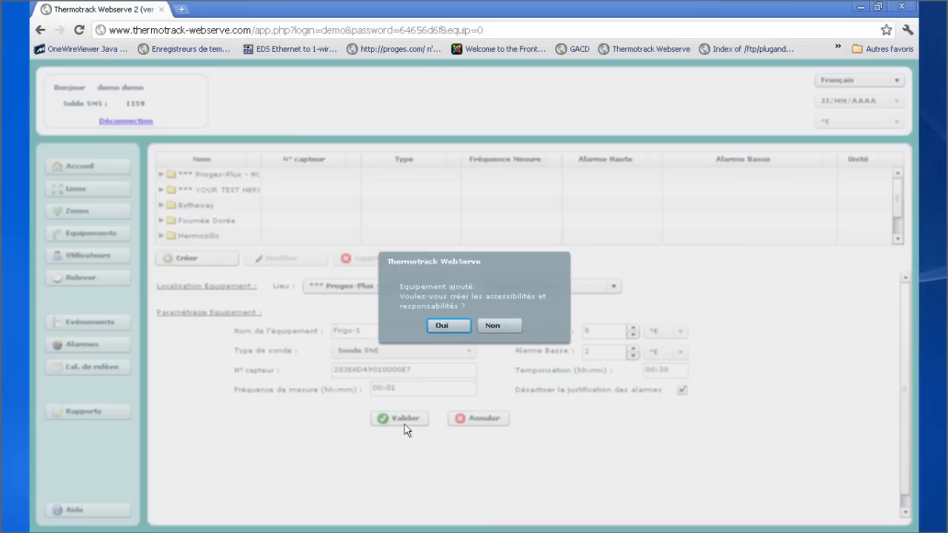
click(454, 331)
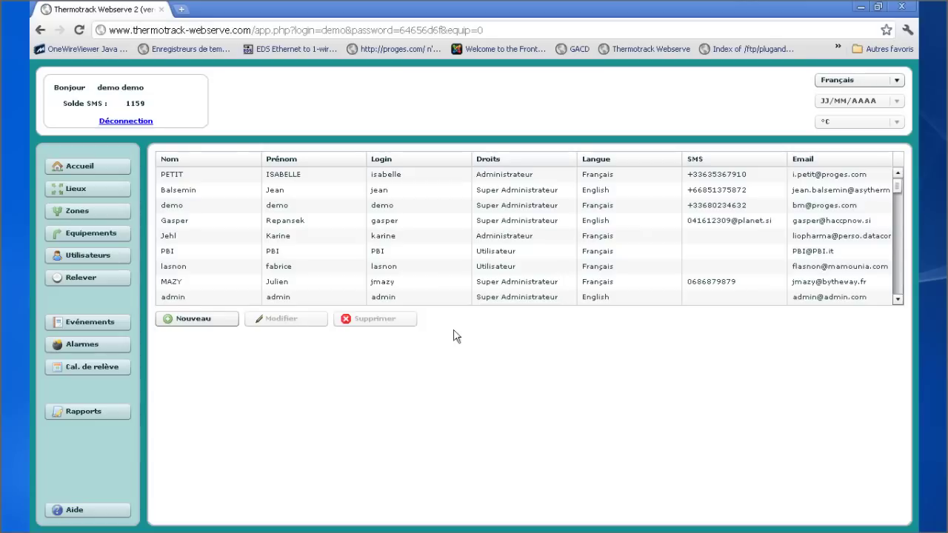
Give the third user, the demo account, Email and SMS alarm responsibility for Frigo-1
click(206, 210)
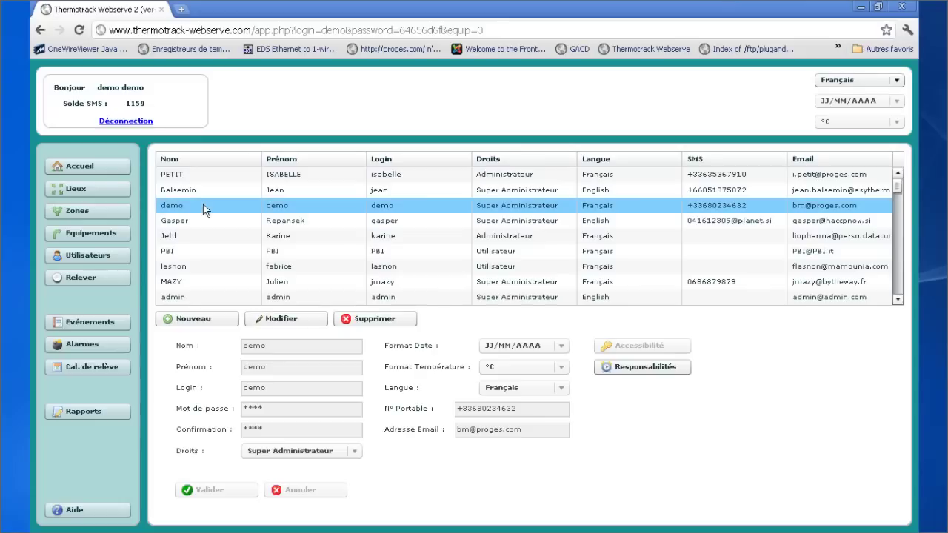
click(645, 367)
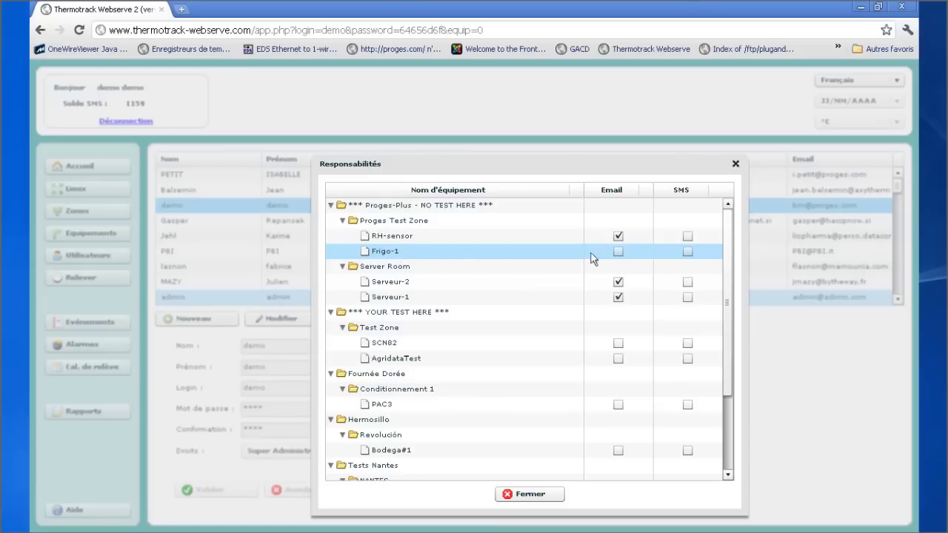
click(619, 251)
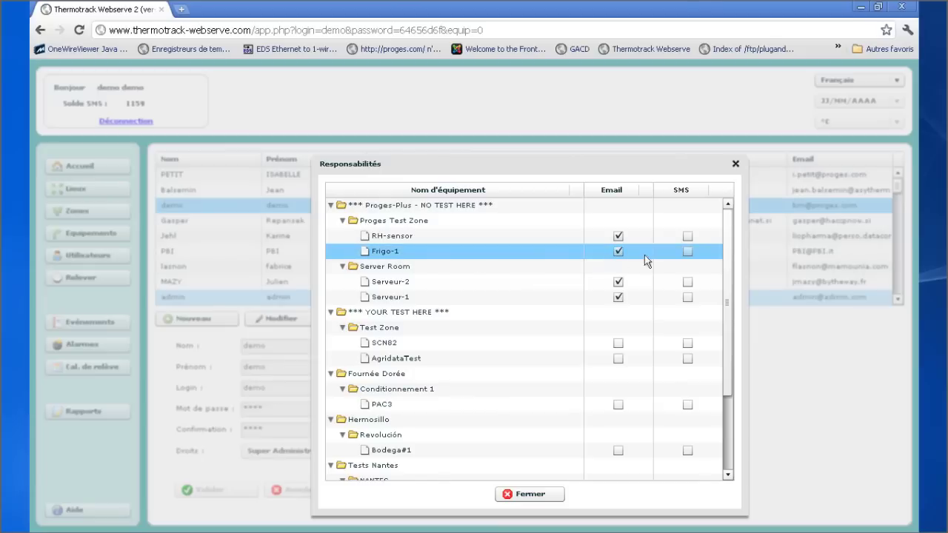
click(689, 252)
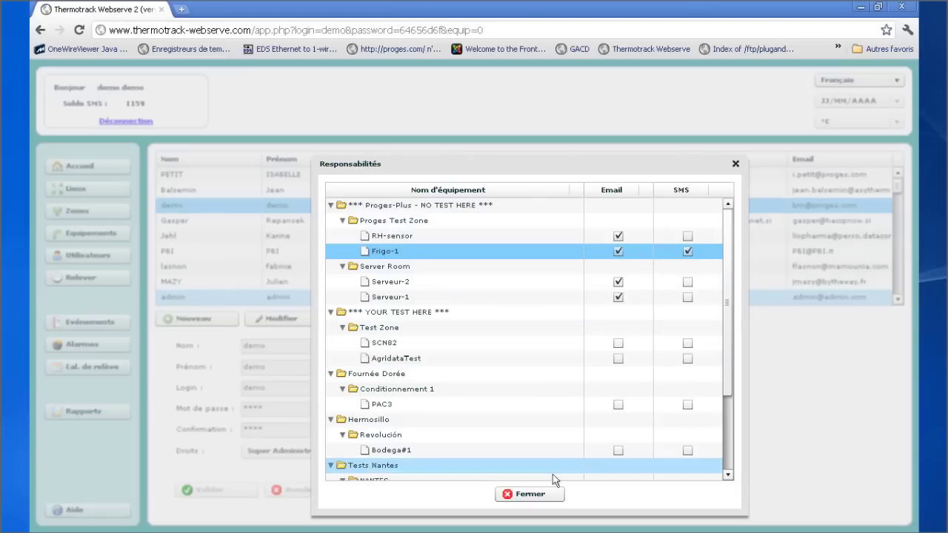
click(530, 494)
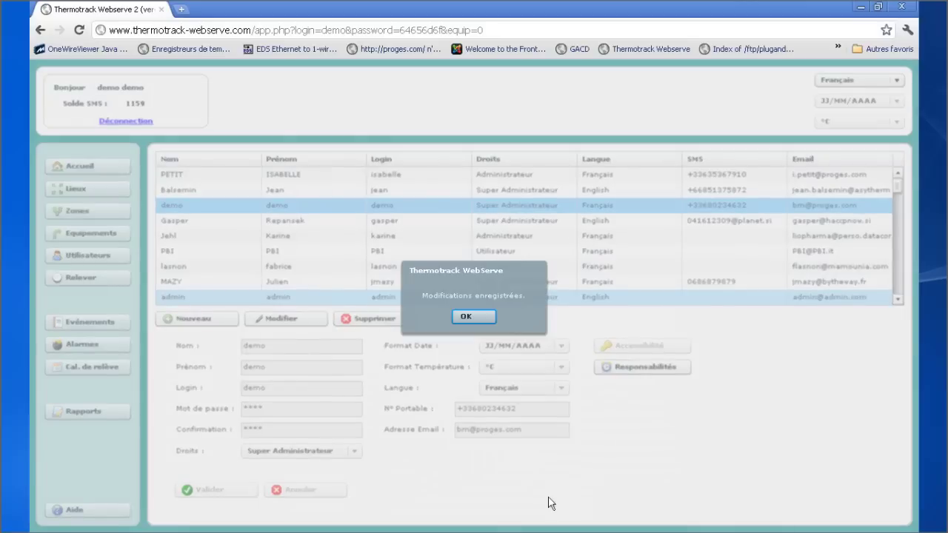
click(482, 322)
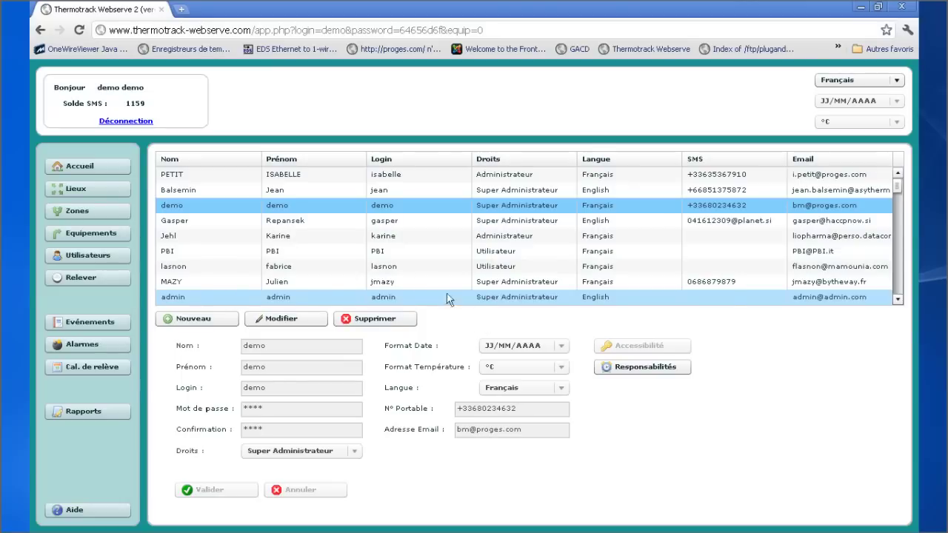
Tick Frigo-1's Email box for the first user, the Administrateur, and save
click(202, 181)
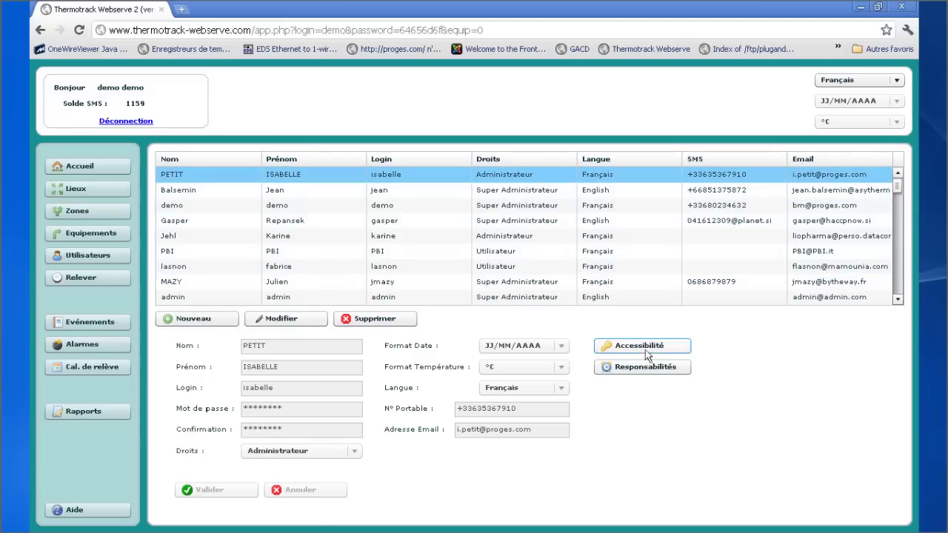
click(655, 367)
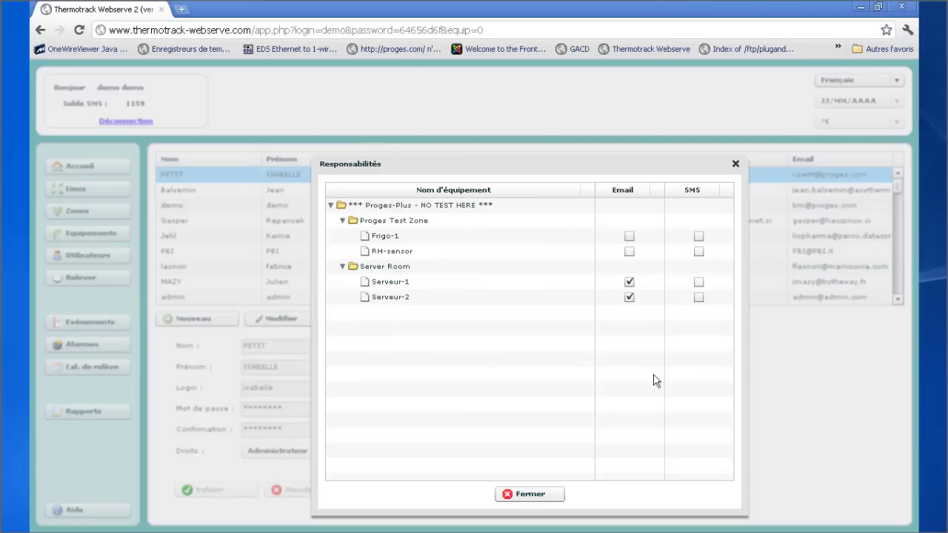
click(629, 238)
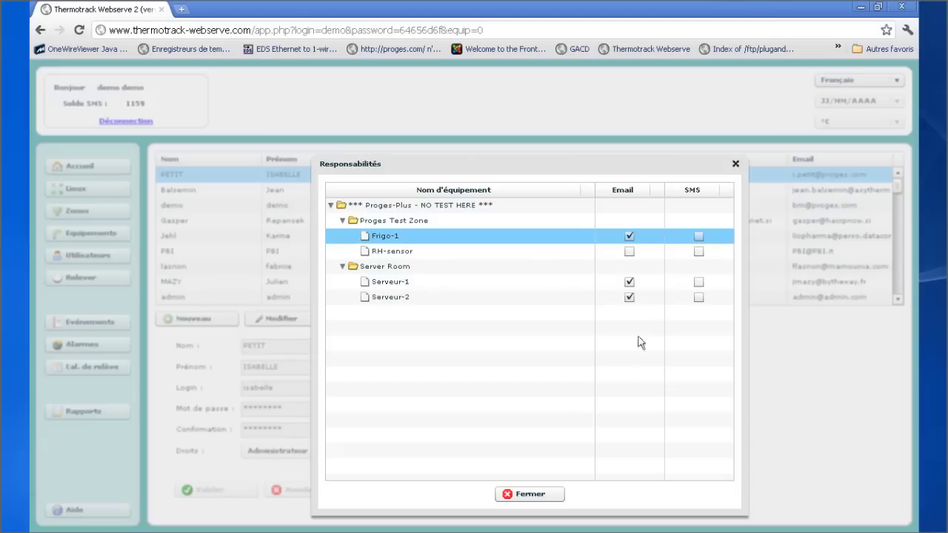
click(535, 498)
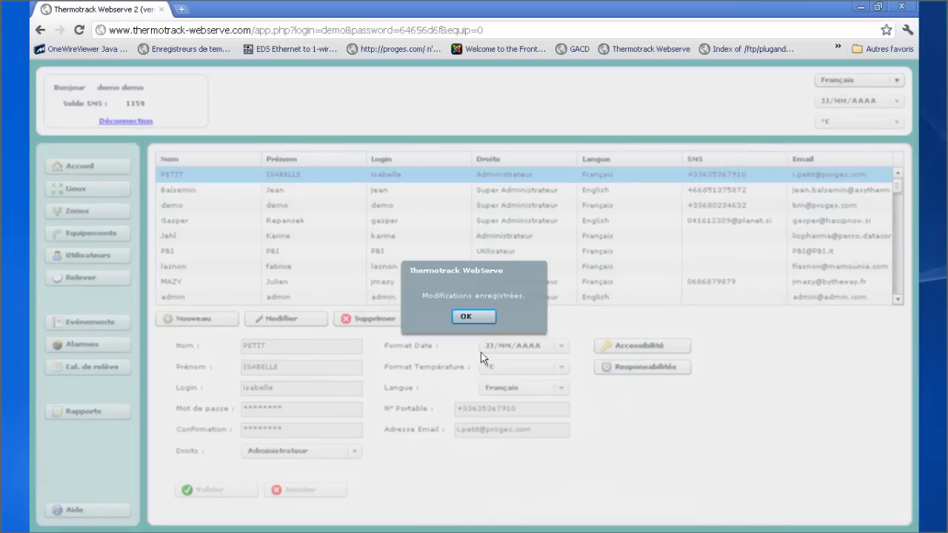
click(477, 321)
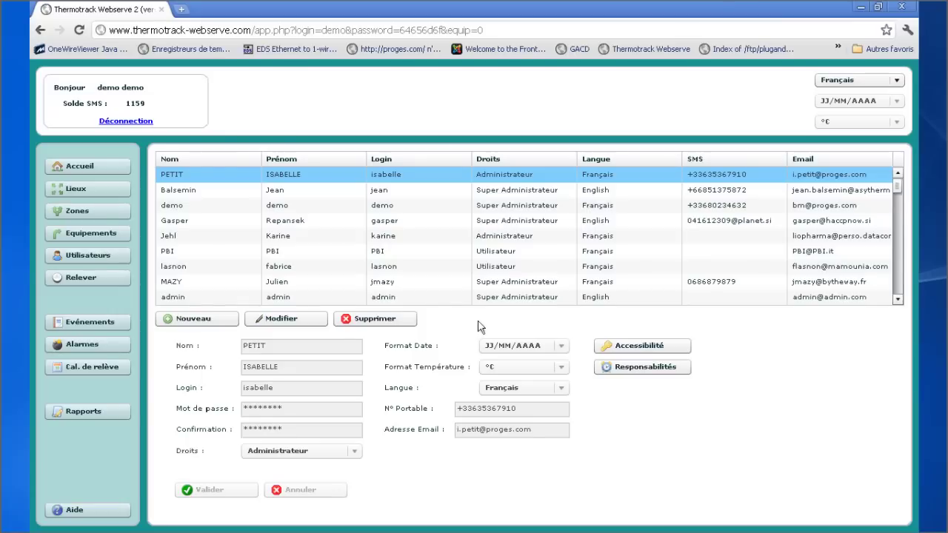
Check the Accueil equipment list showing Frigo-1 in high alarm, then switch to Sensor Net Connect
click(121, 170)
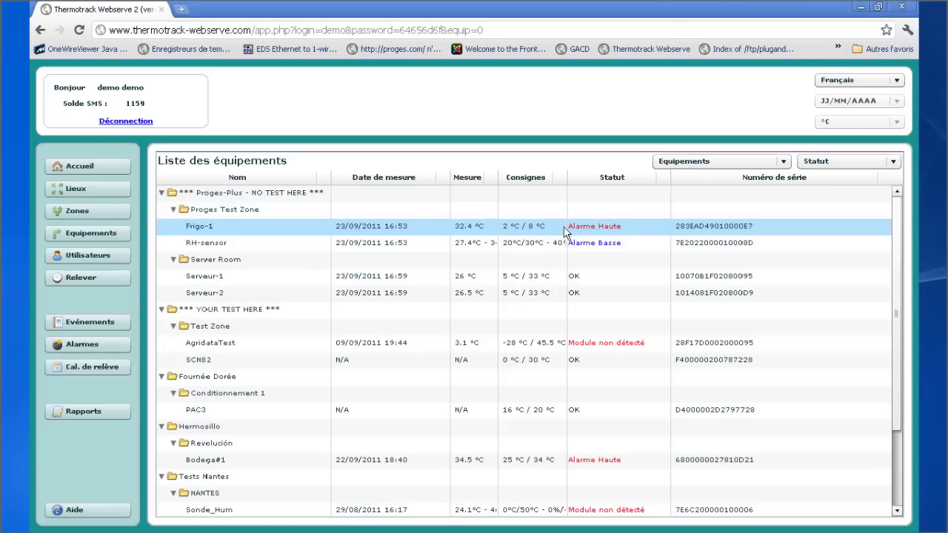
key(alt+Tab)
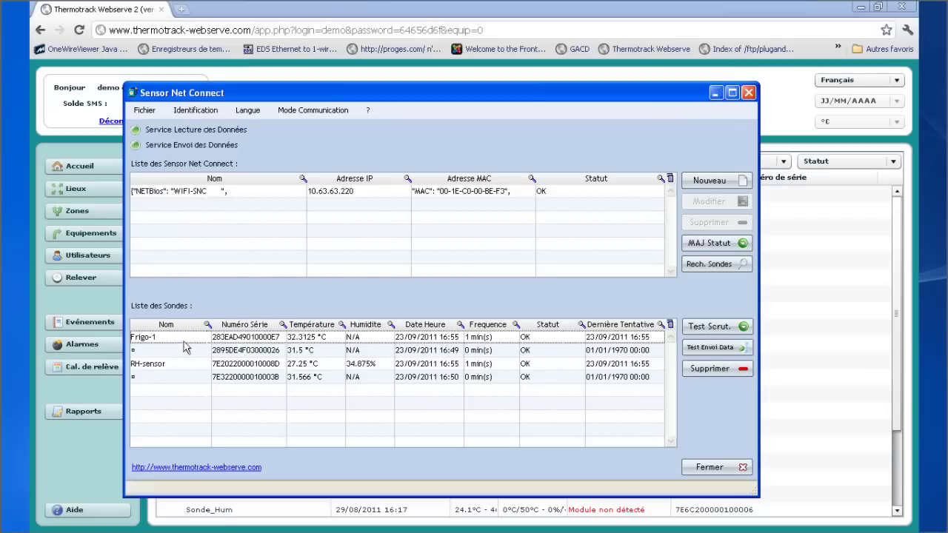
Copy the second probe's serial 2895DE4F03000026 and open the browser's equipment configuration table
click(228, 353)
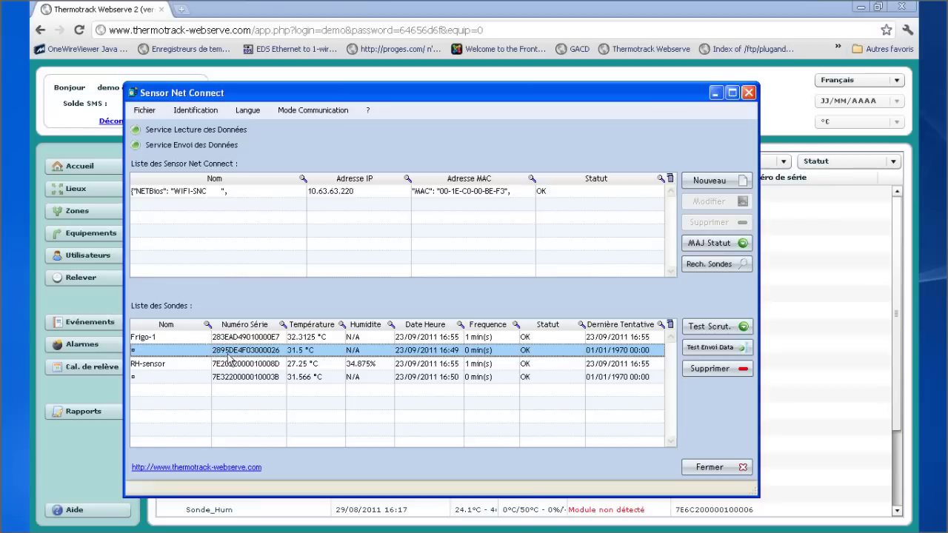
right_click(229, 358)
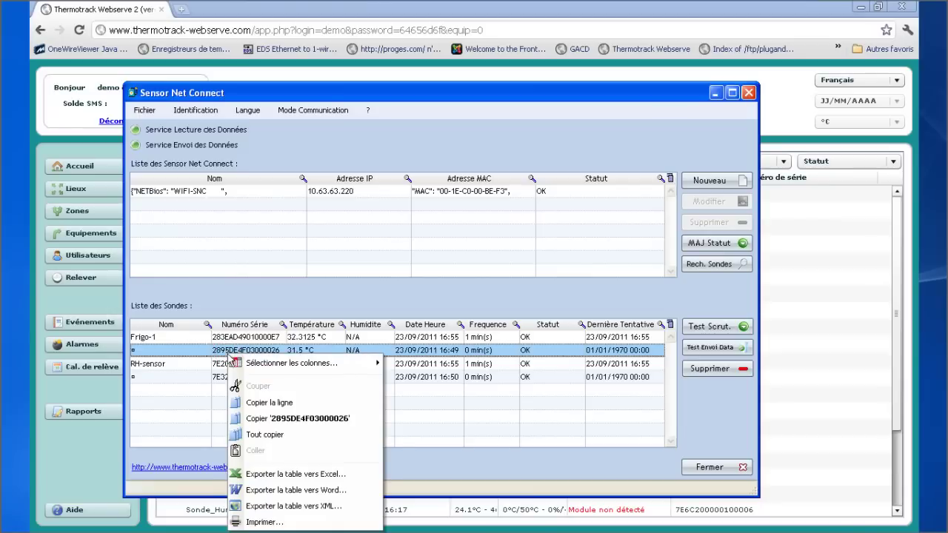
click(307, 420)
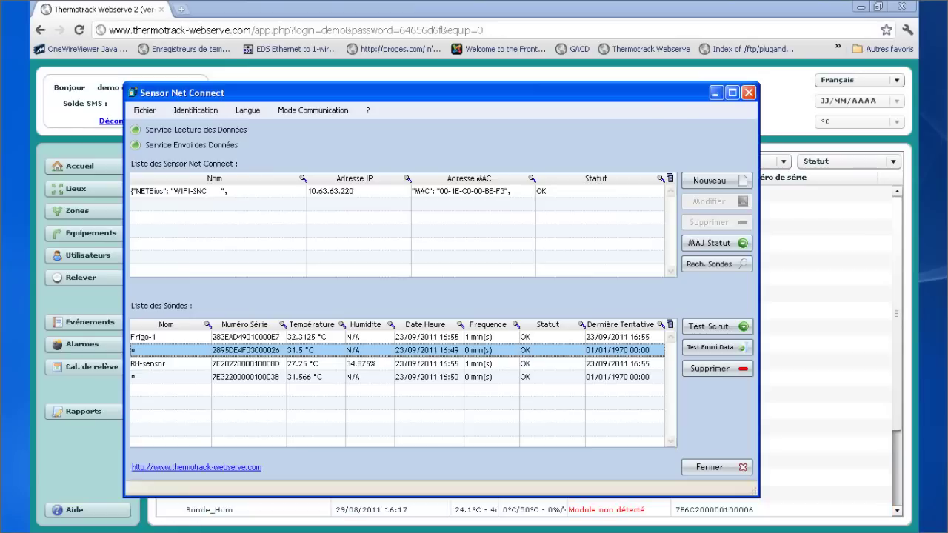
click(552, 510)
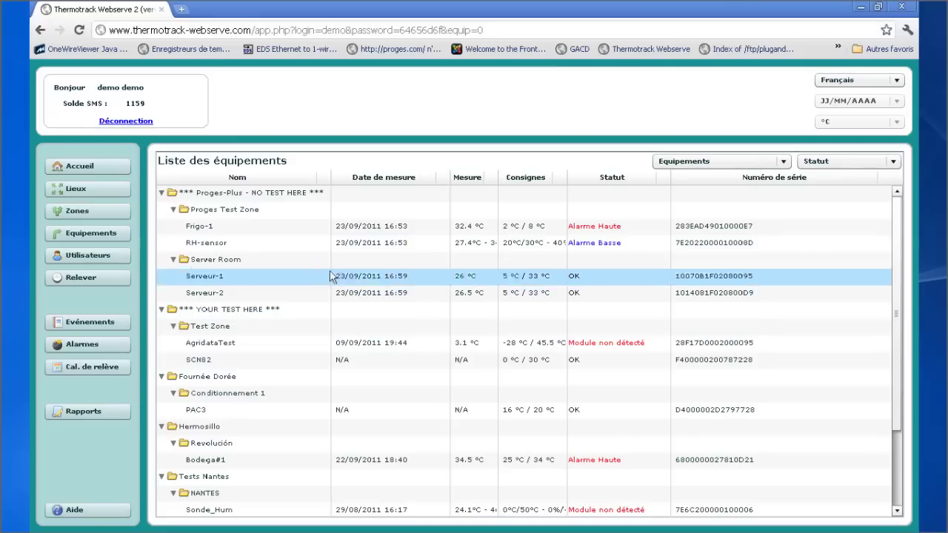
click(92, 234)
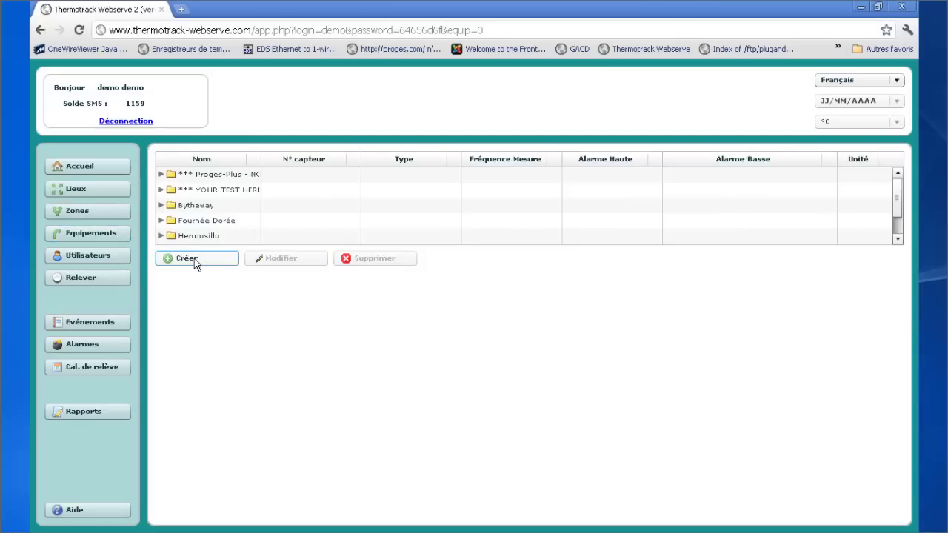
Start a new sensor named Salle-ABC in site Proges-Plus, zone Proges Test Zone
click(194, 259)
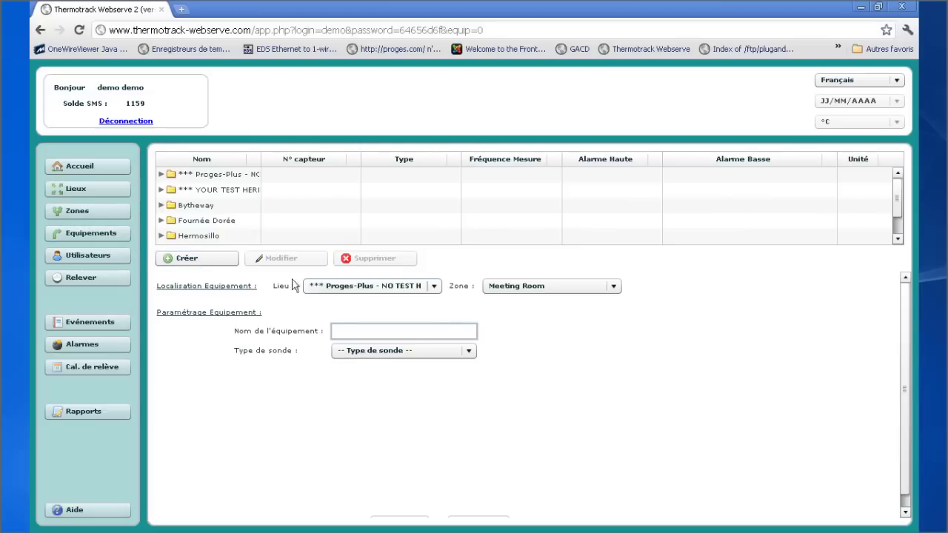
click(384, 290)
click(383, 288)
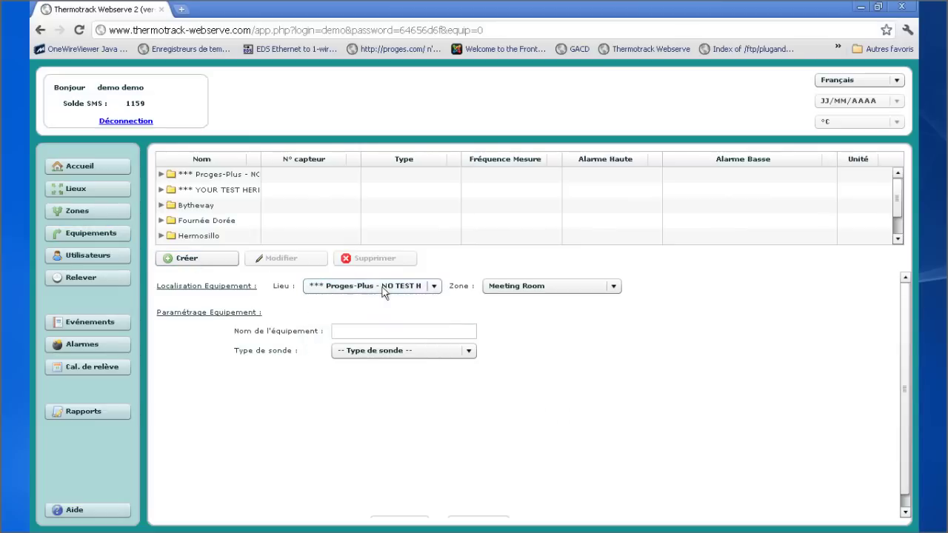
click(517, 289)
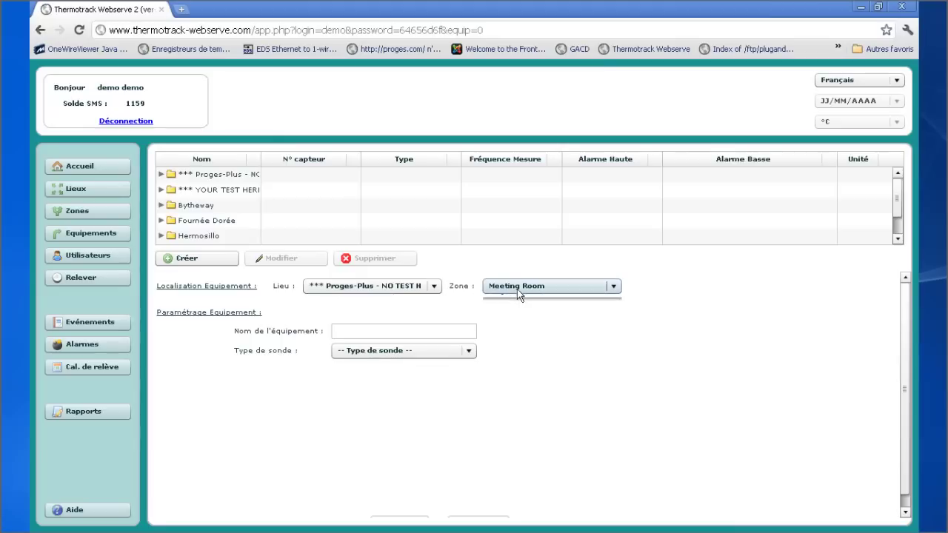
click(536, 330)
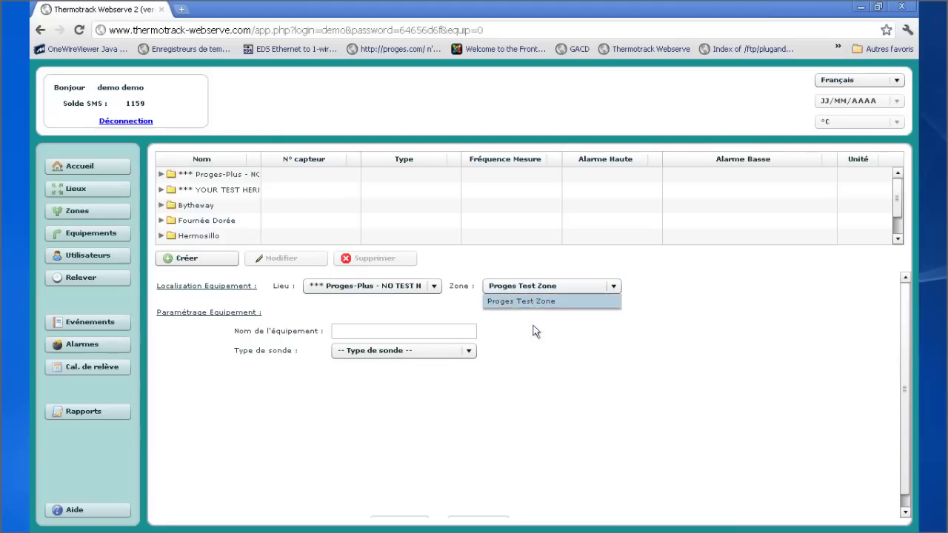
click(457, 328)
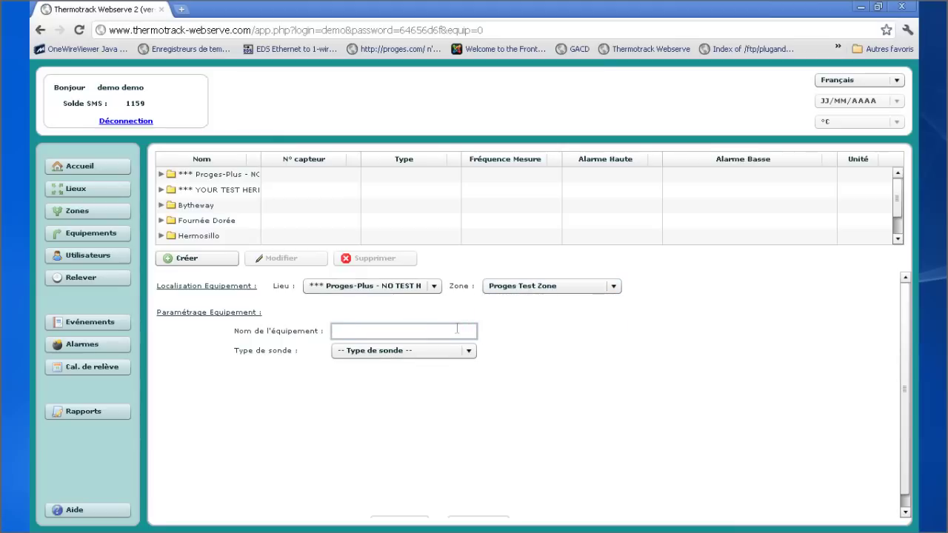
text(Salle-ABC)
Choose the Sonde SNC probe type, paste serial 2895DE4F03000026 and set frequency 00:01
click(448, 351)
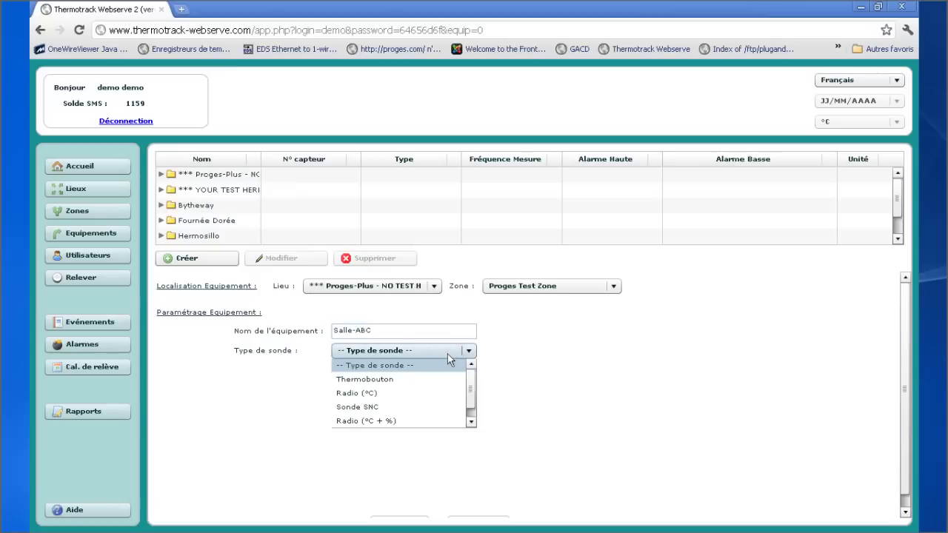
click(413, 407)
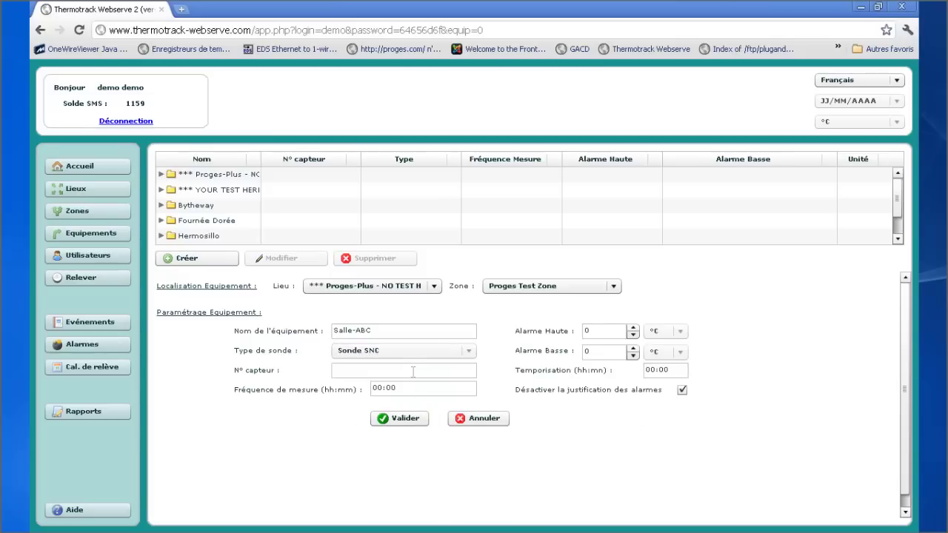
click(413, 371)
right_click(413, 371)
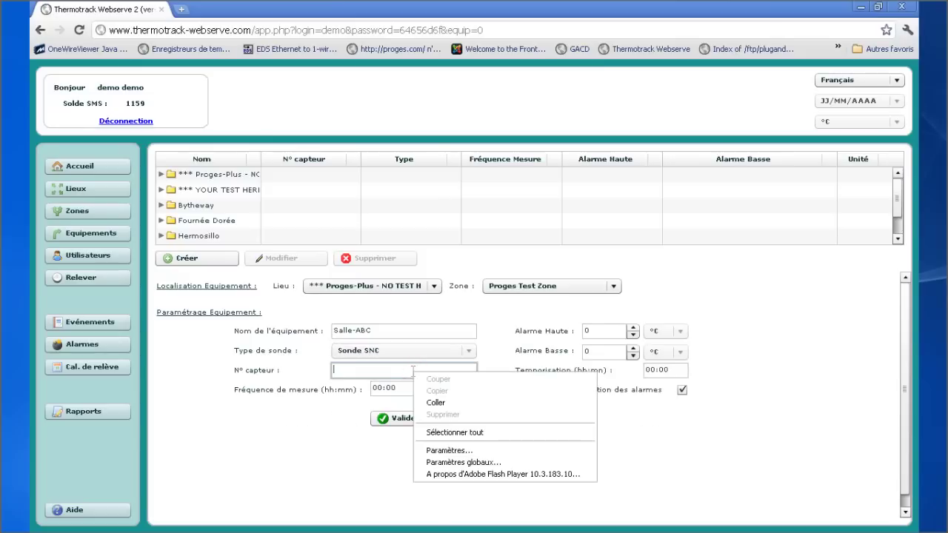
click(451, 403)
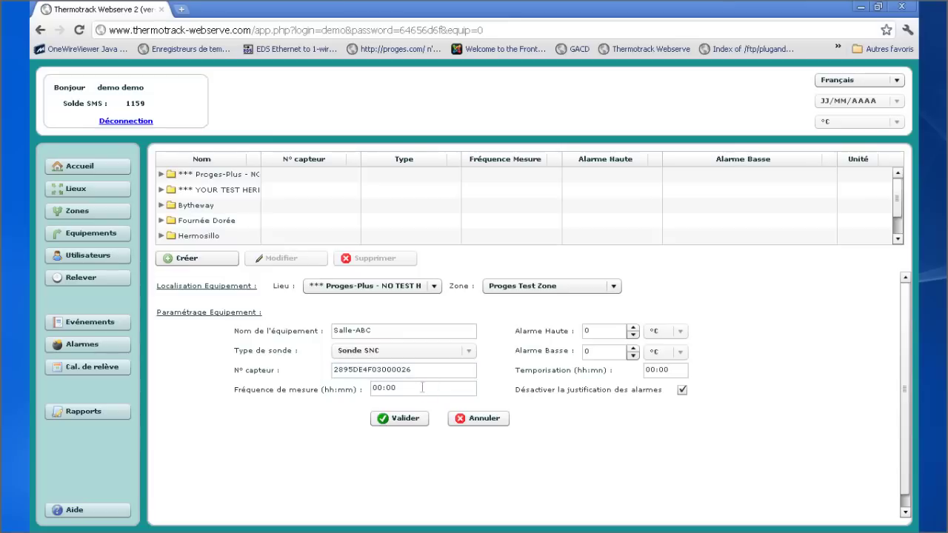
key(BackSpace)
text(1)
Set the high alarm to 40 and low alarm to 20, save, and accept setting responsibilities
click(600, 330)
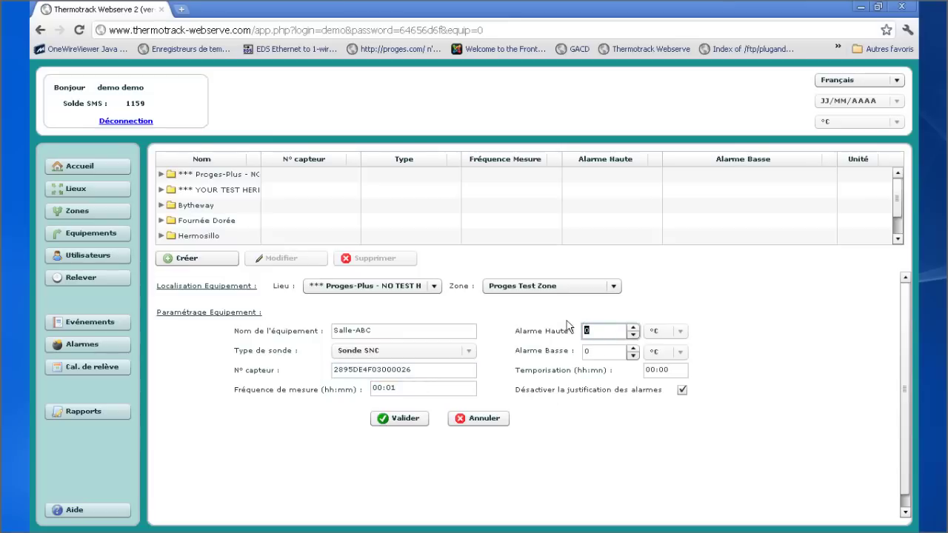
text(40)
key(Tab)
text(20)
key(Tab)
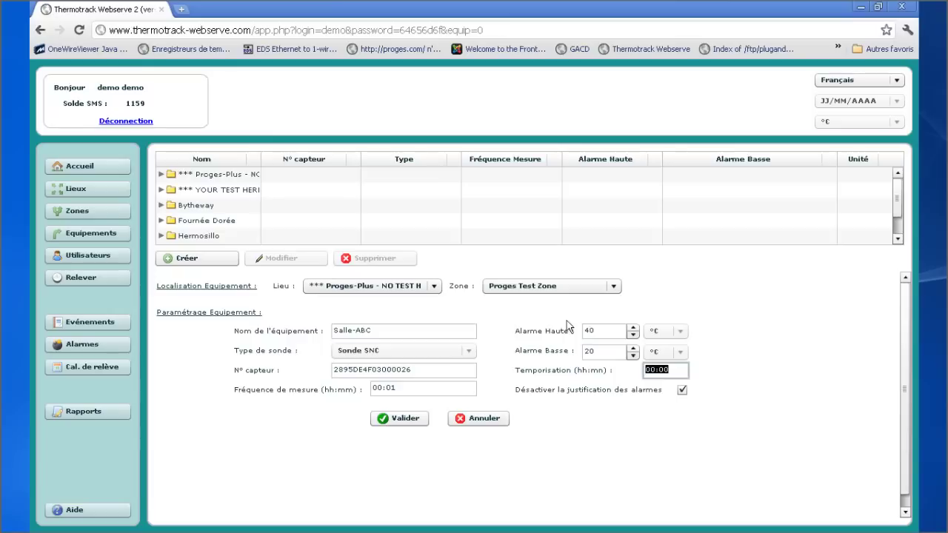
click(673, 370)
click(403, 419)
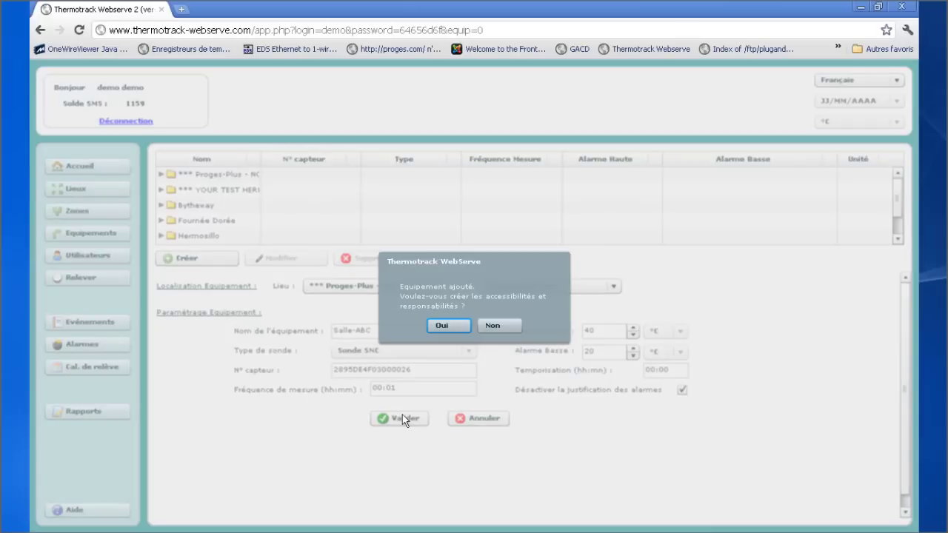
click(449, 326)
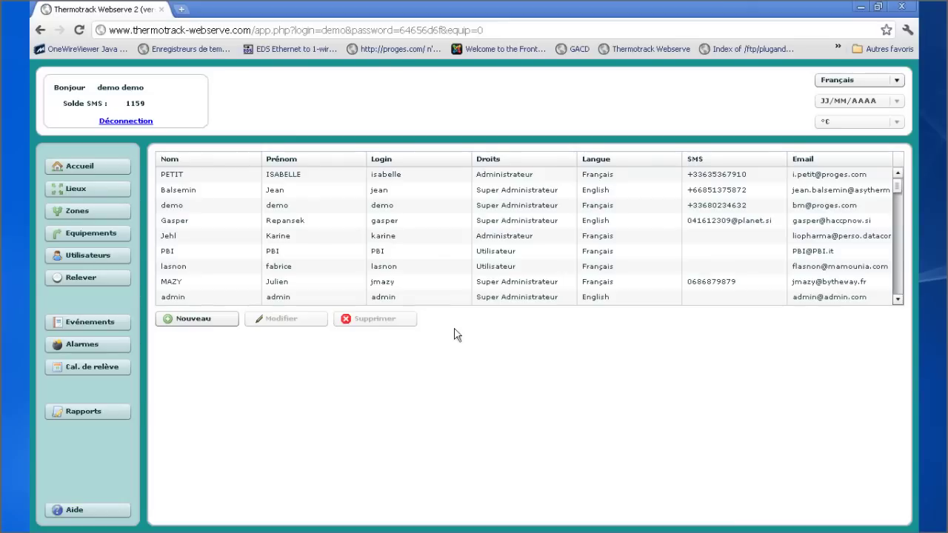
Enable e-mail alerts for Salle-ABC in the demo user's responsibilities, save, and return to equipment
click(199, 207)
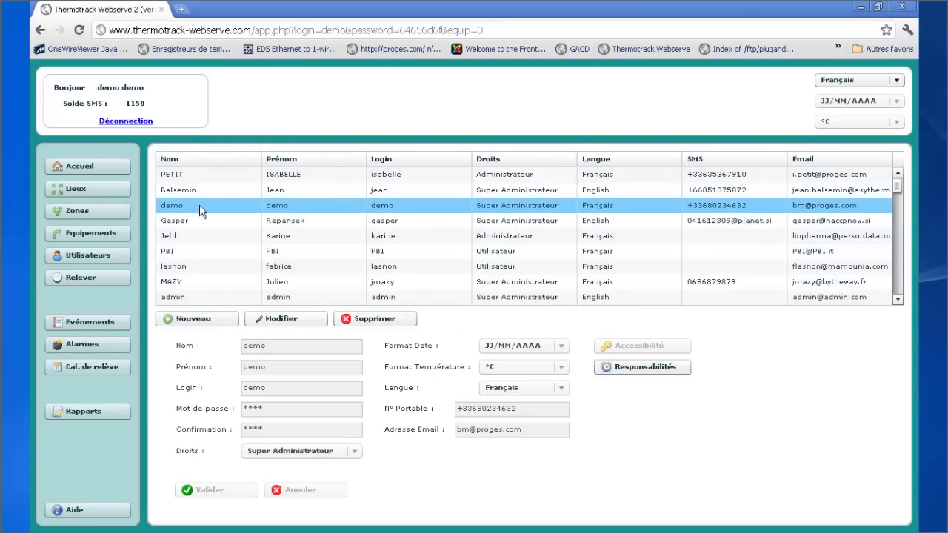
click(666, 375)
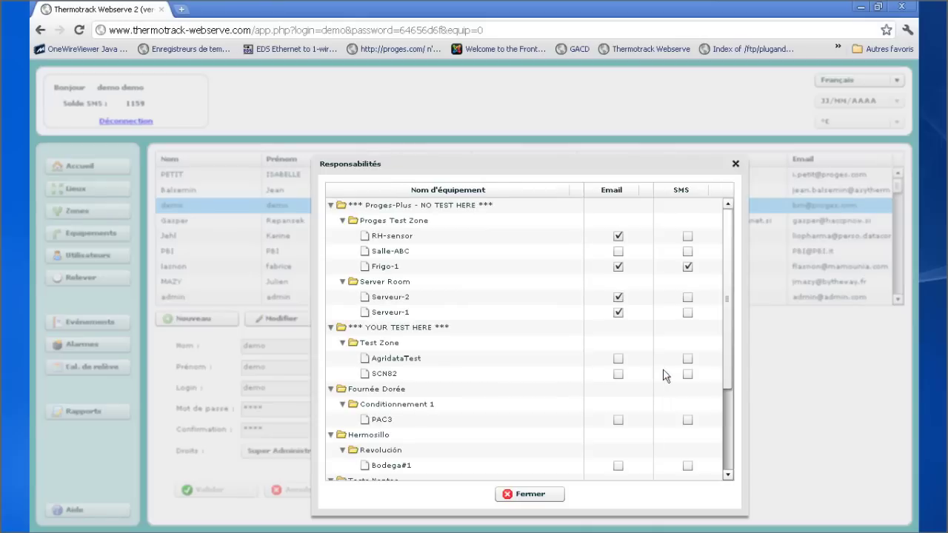
click(621, 258)
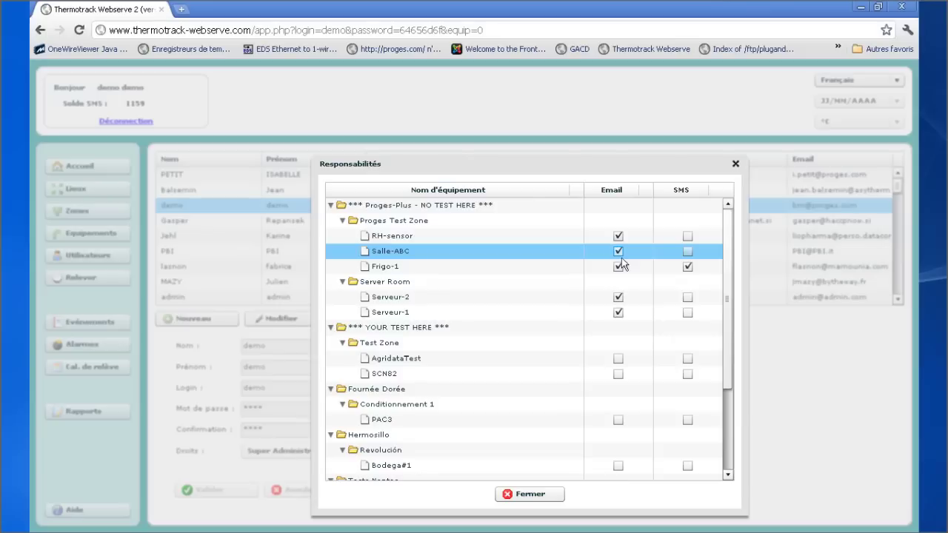
click(518, 497)
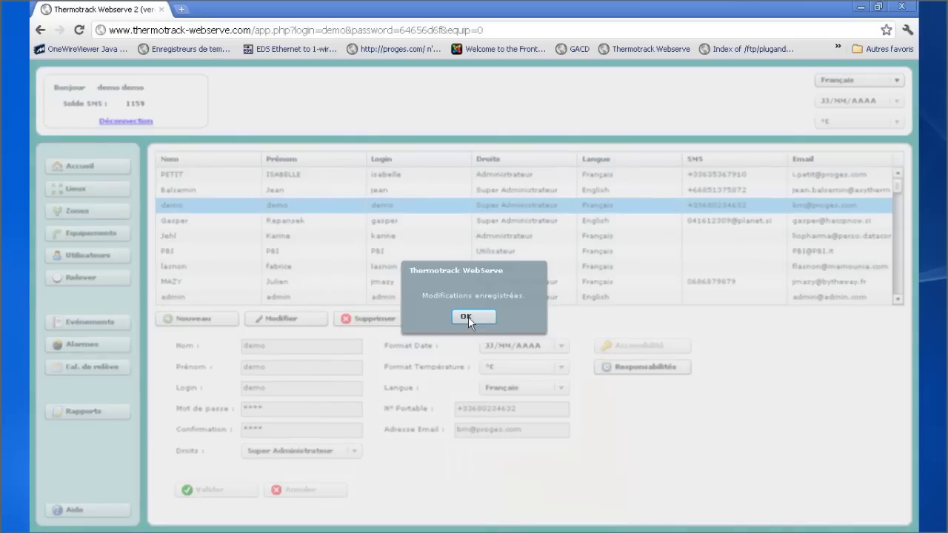
click(466, 317)
click(88, 232)
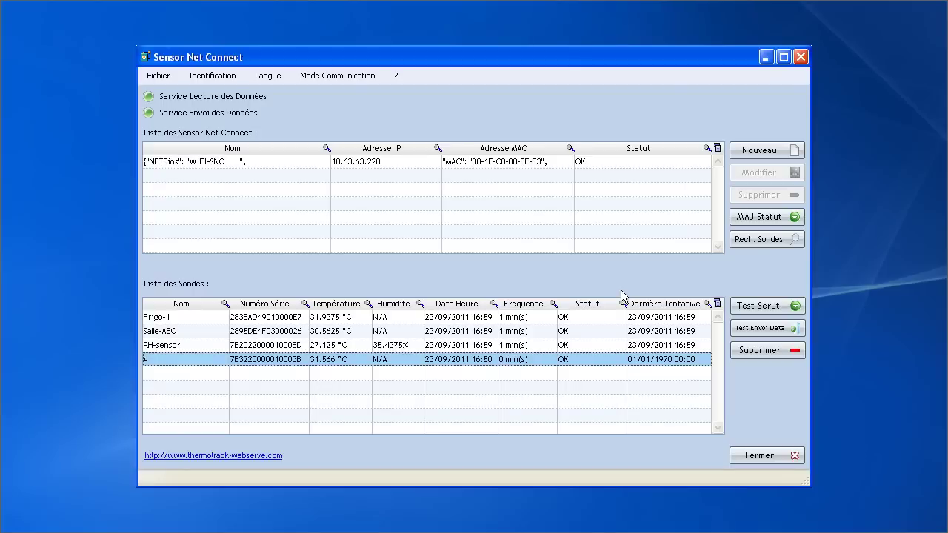
Copy the serial number of the new unnamed probe in Sensor Net Connect
right_click(275, 359)
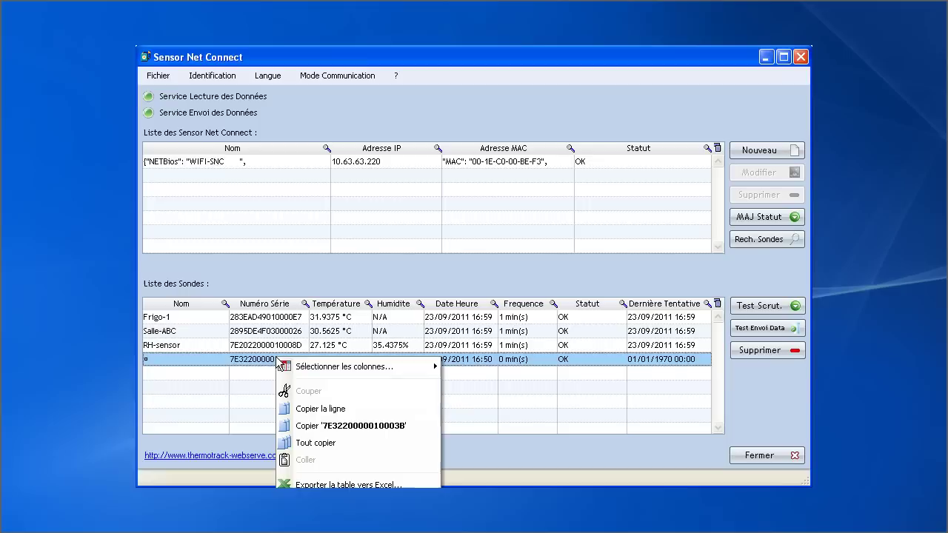
click(313, 427)
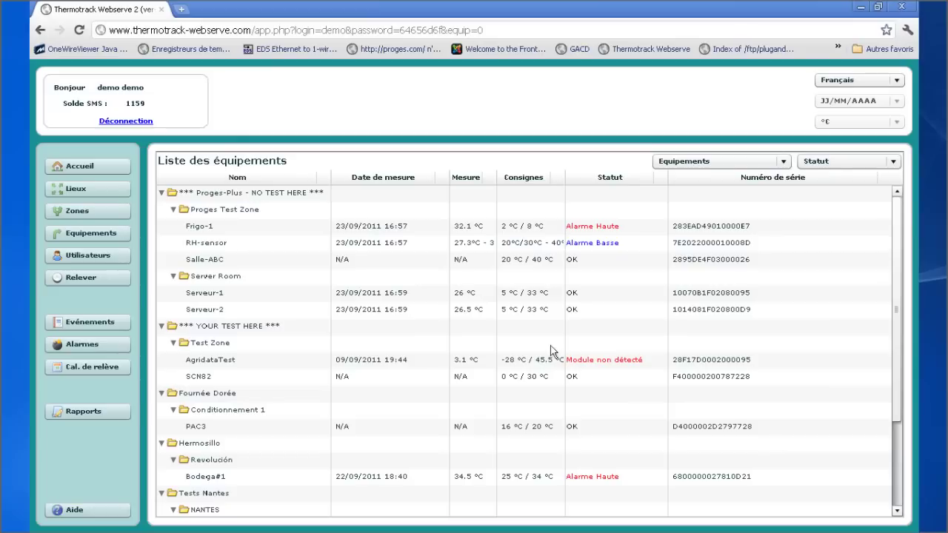
Create a new equipment named Salle-XYZ with the Sonde SNC probe type
click(114, 232)
click(202, 259)
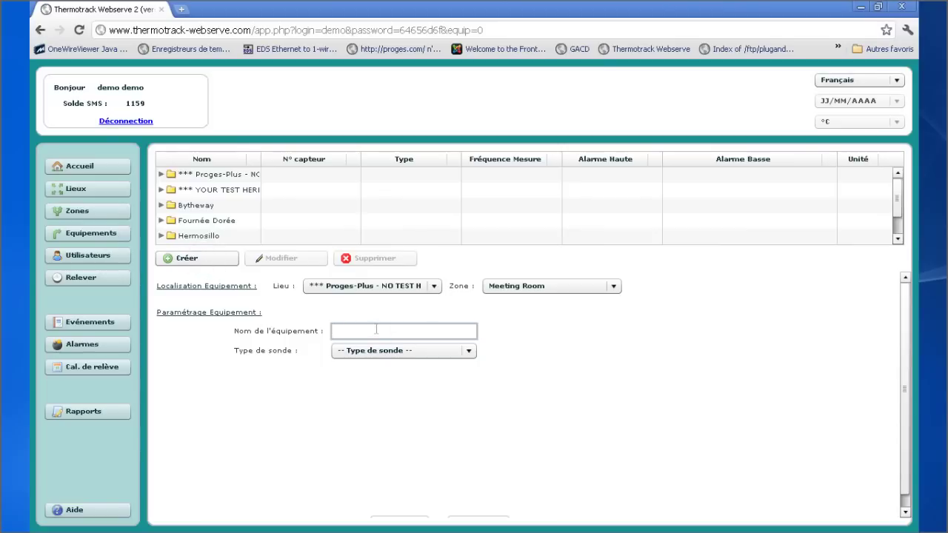
text(Salle-XYZ)
click(439, 350)
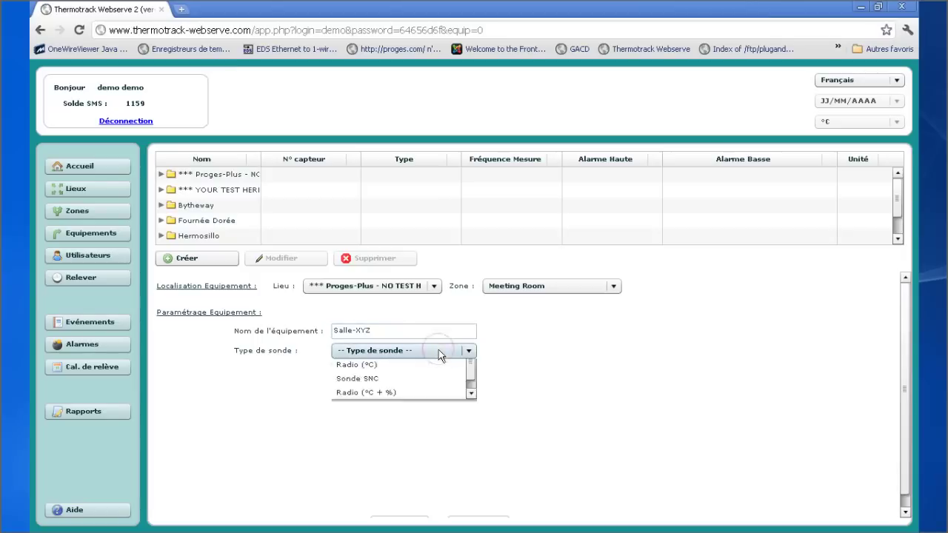
click(403, 408)
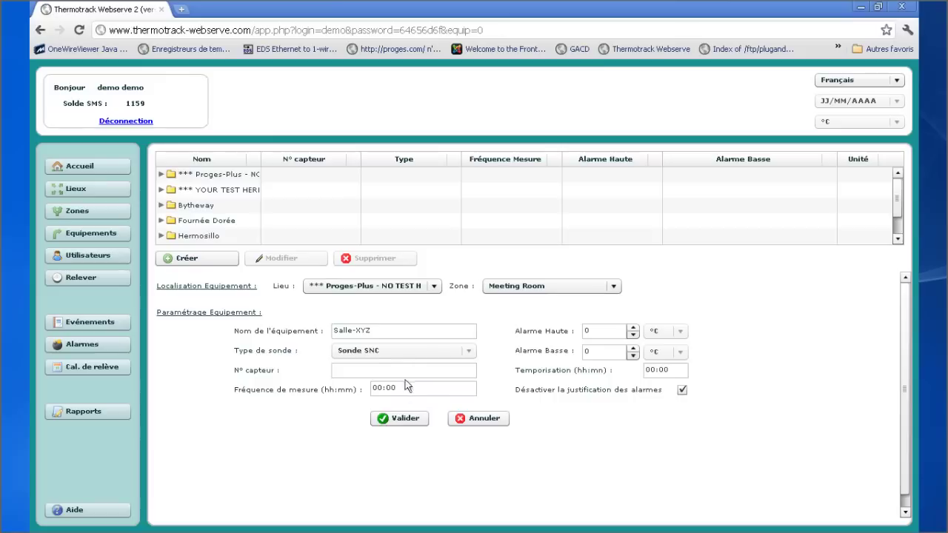
click(406, 370)
right_click(405, 369)
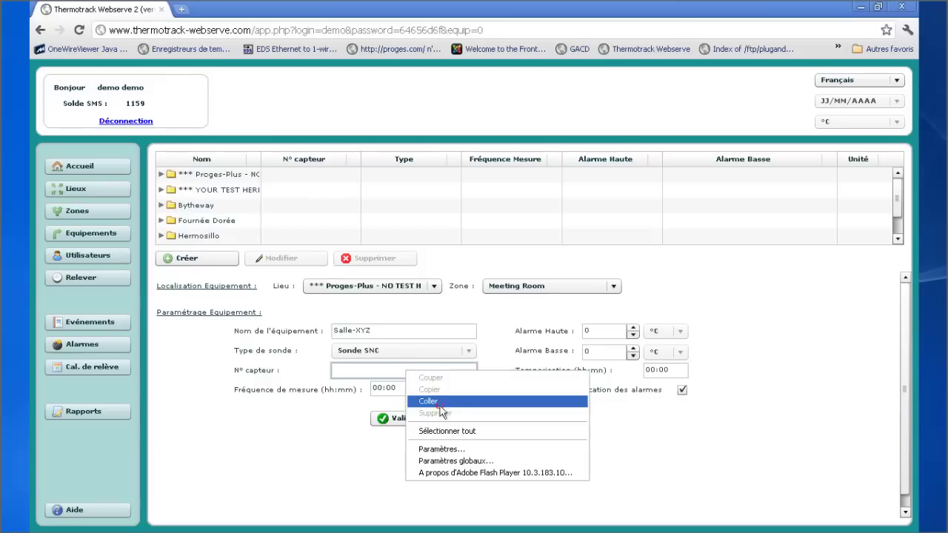
click(440, 402)
click(418, 388)
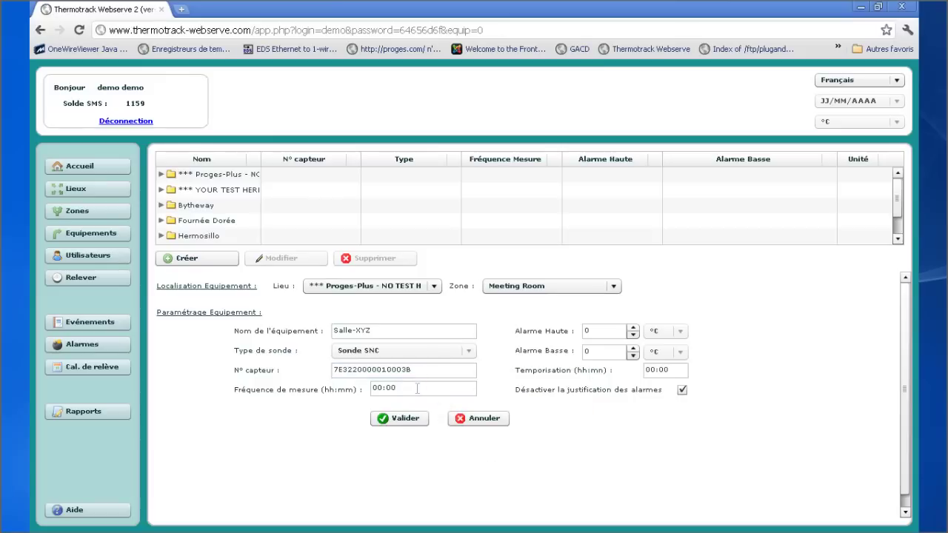
key(BackSpace)
text(10)
Set the alarms to 25 °C high and 15 °C low, then save Salle-XYZ
key(Tab)
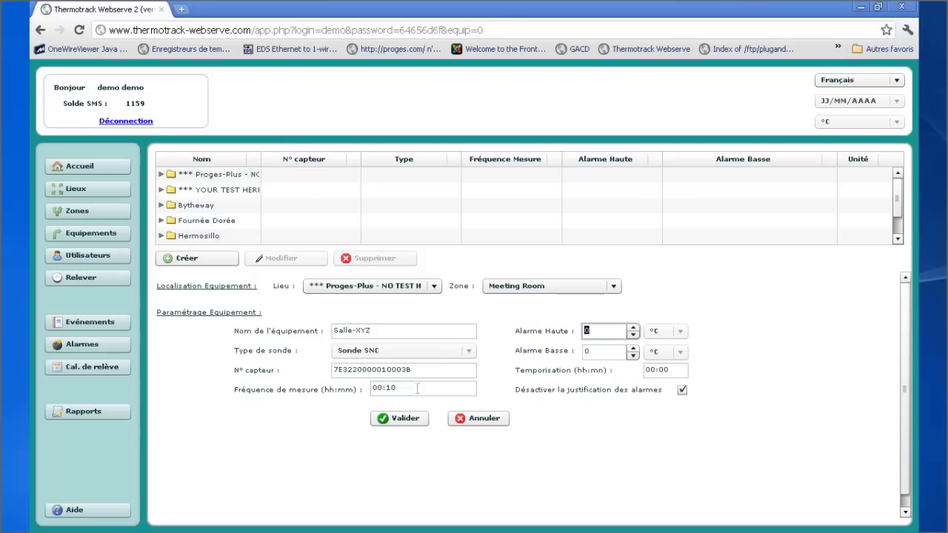
text(25)
key(Tab)
text(15)
key(Tab)
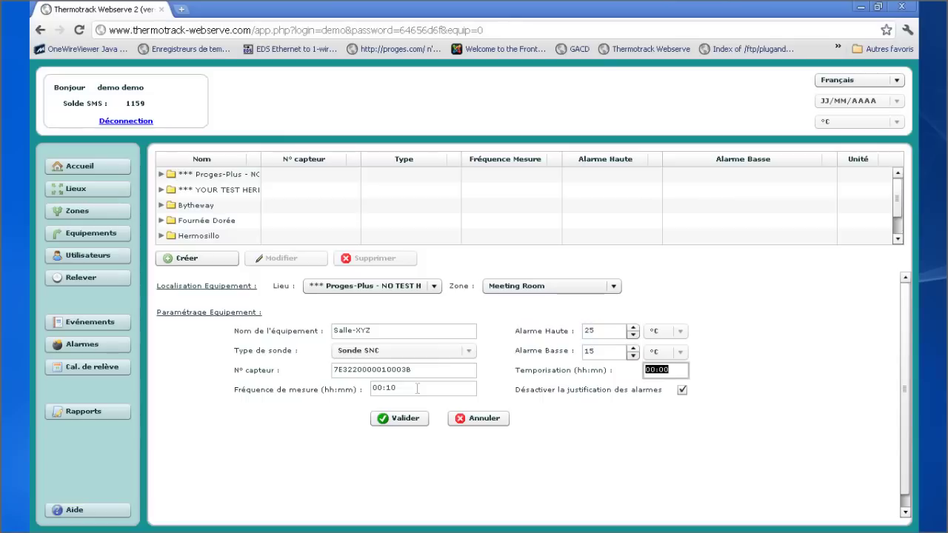
click(413, 420)
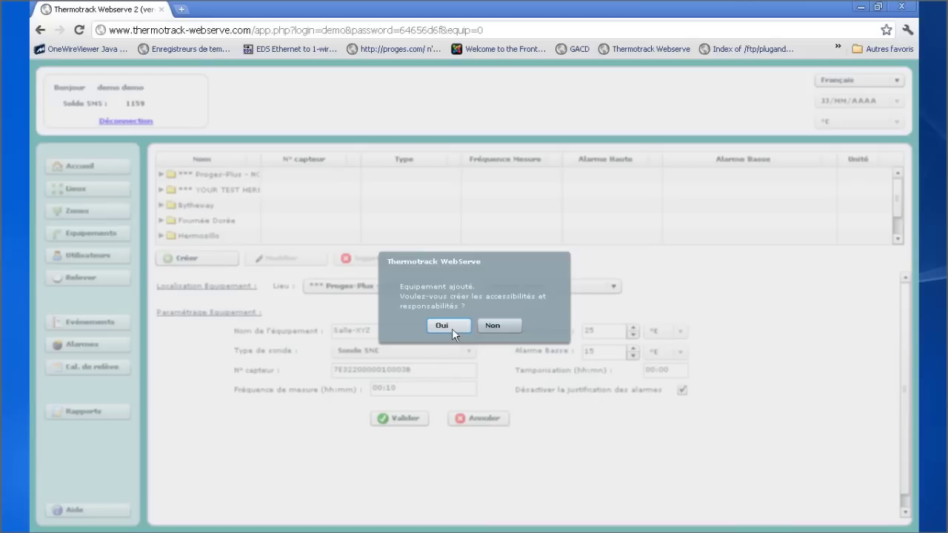
Tick Email and SMS alerts for Salle-XYZ in the demo user's responsibilities and save
click(452, 328)
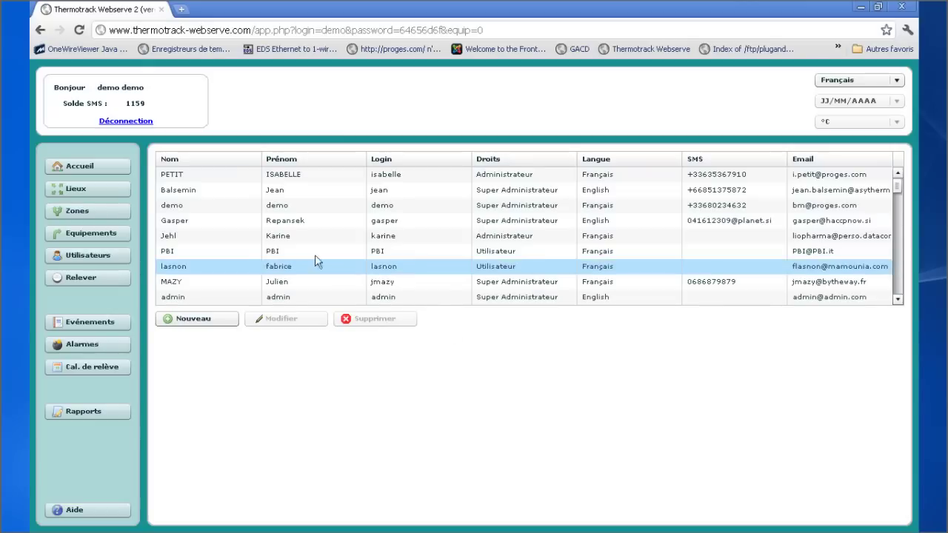
click(191, 203)
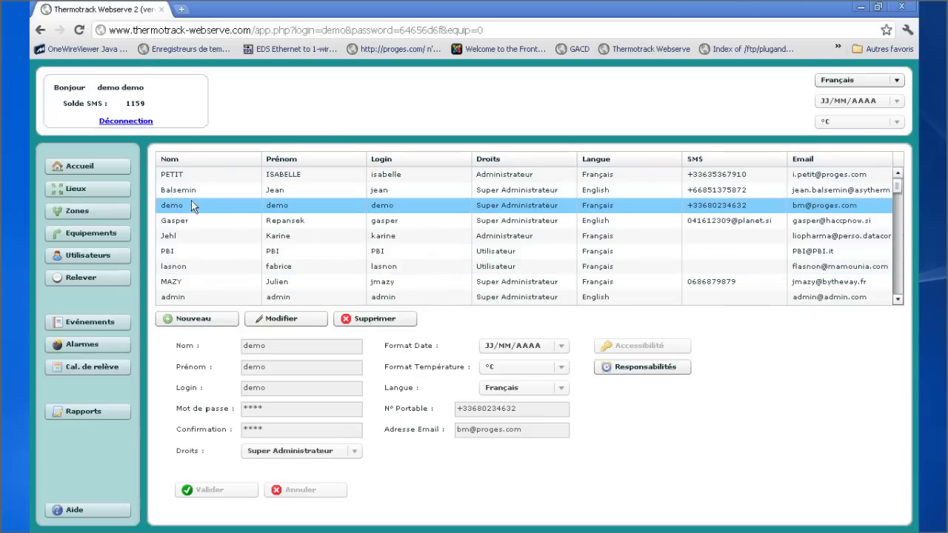
click(641, 369)
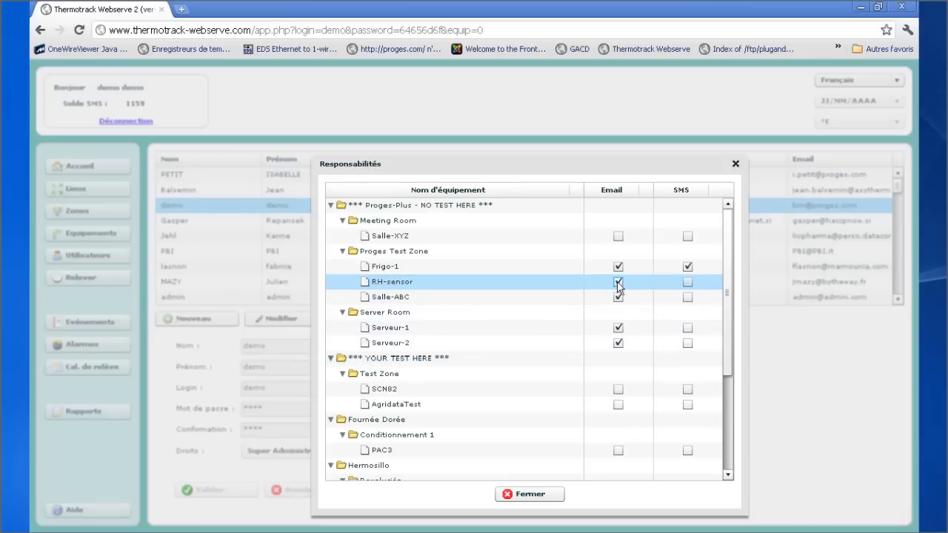
click(618, 236)
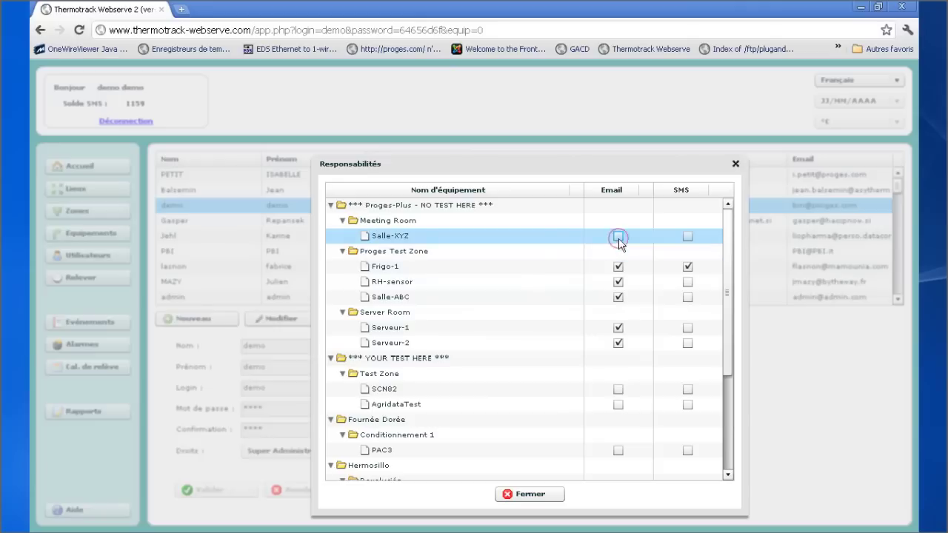
click(688, 237)
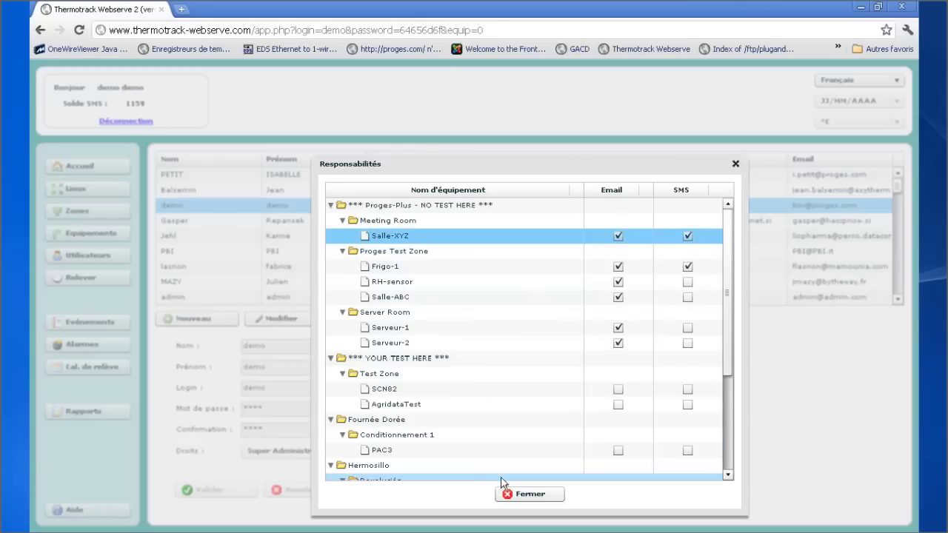
click(529, 495)
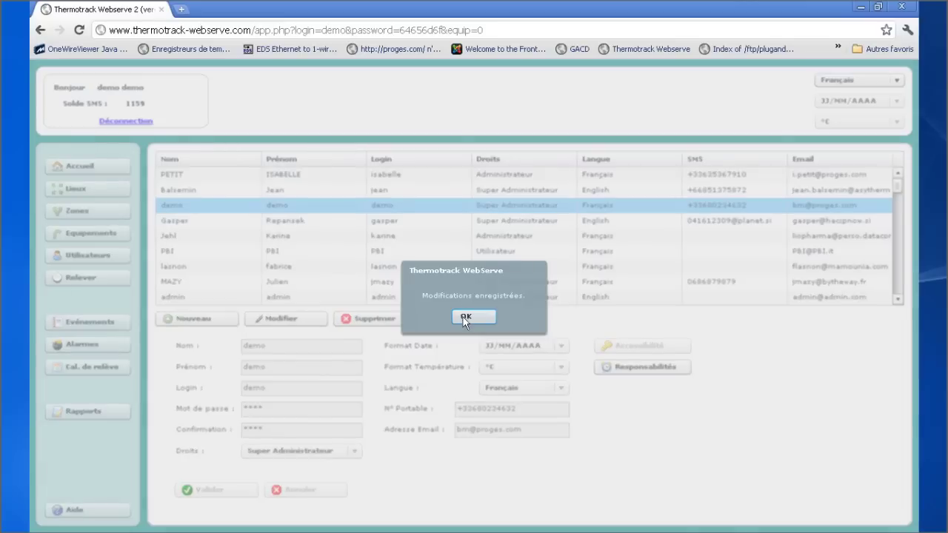
click(463, 317)
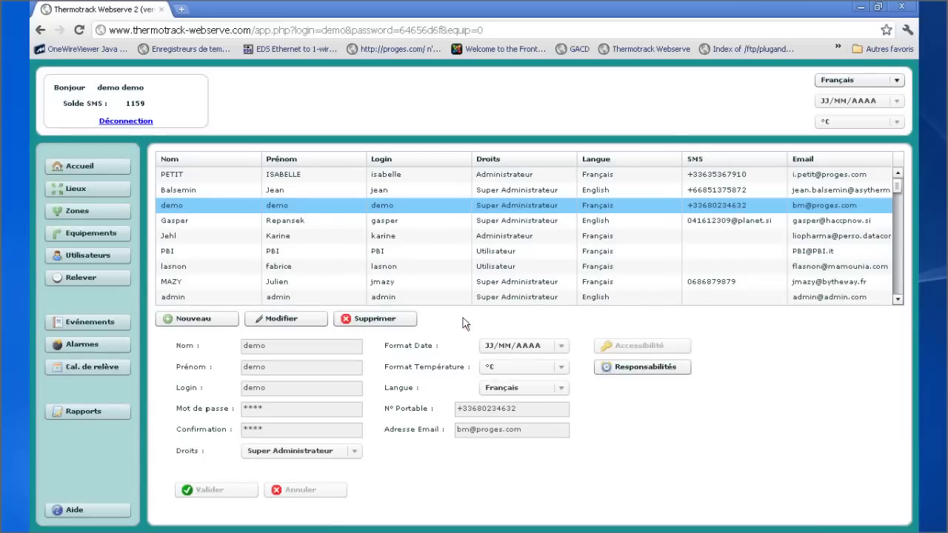